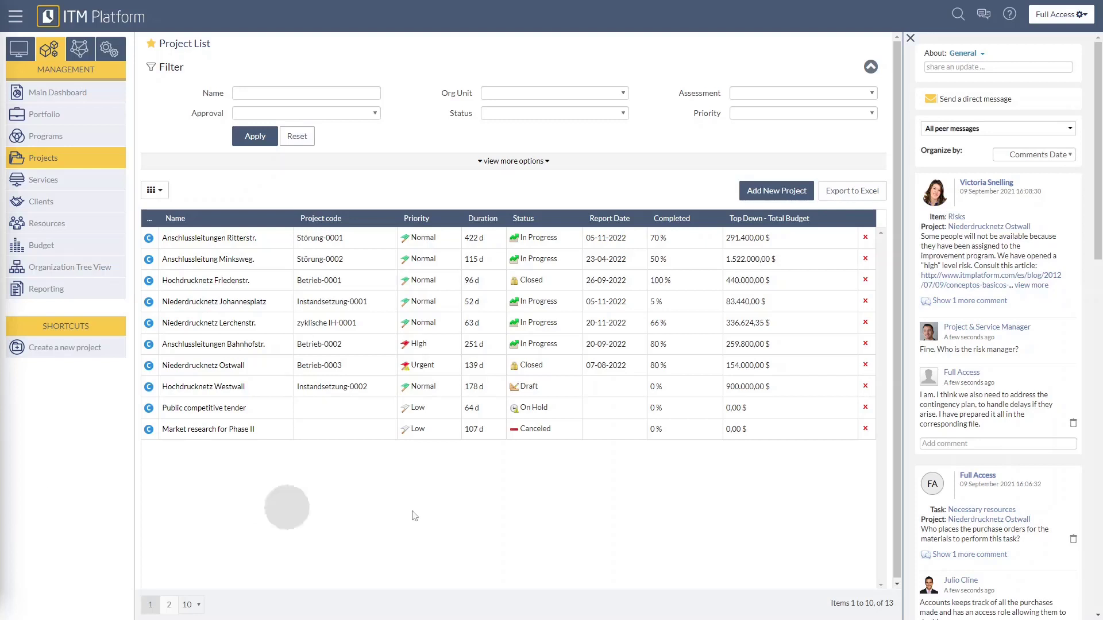
Step: Start creating a new agile project
click(773, 193)
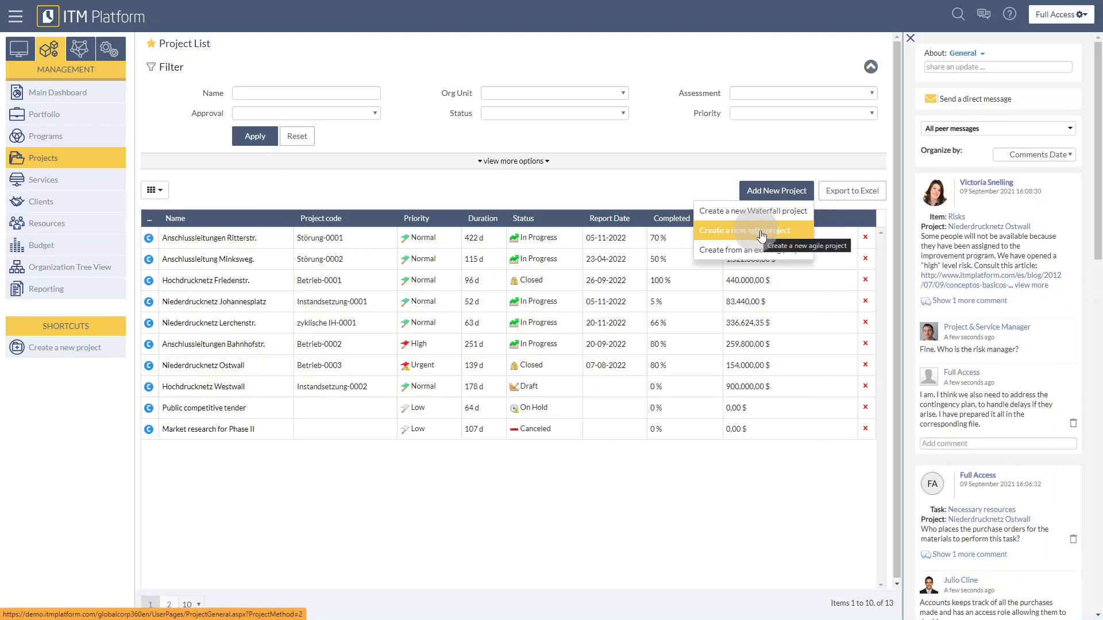
click(67, 347)
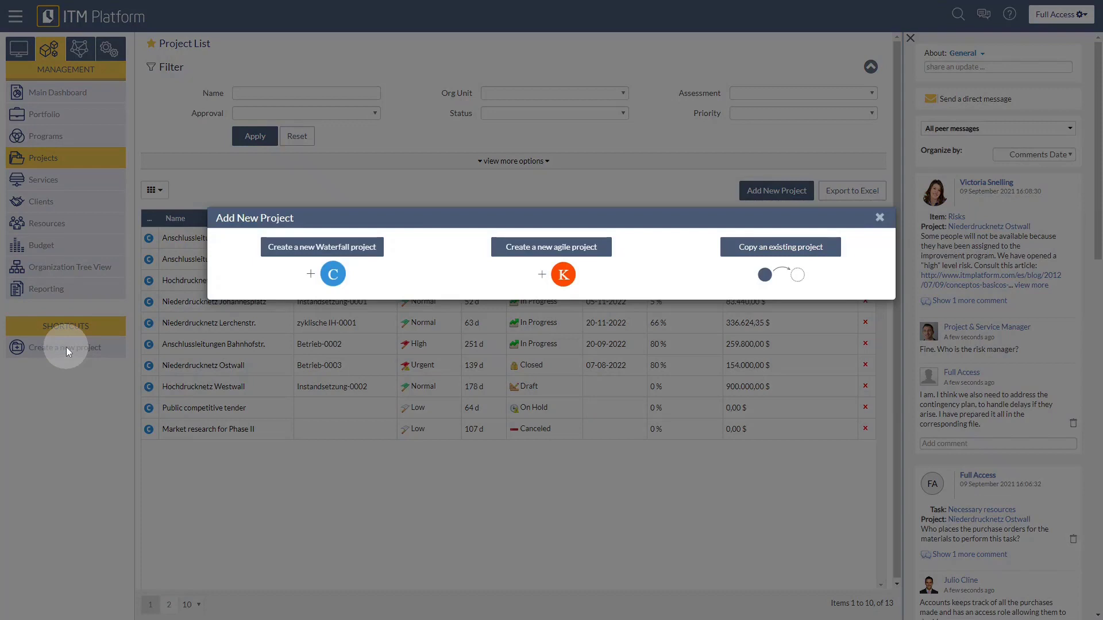
click(549, 253)
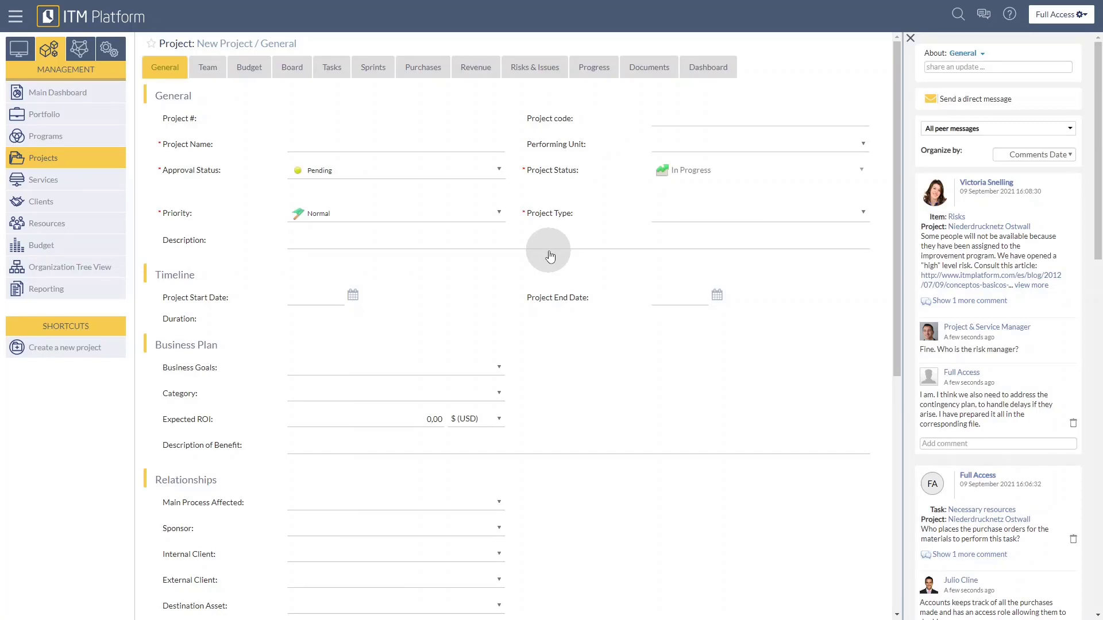
Step: Name the project "Improve Hirihg and Onboarding Process", set its type to New product of business process, and save it
click(317, 150)
text(Improve Hiring and Onboarding Process)
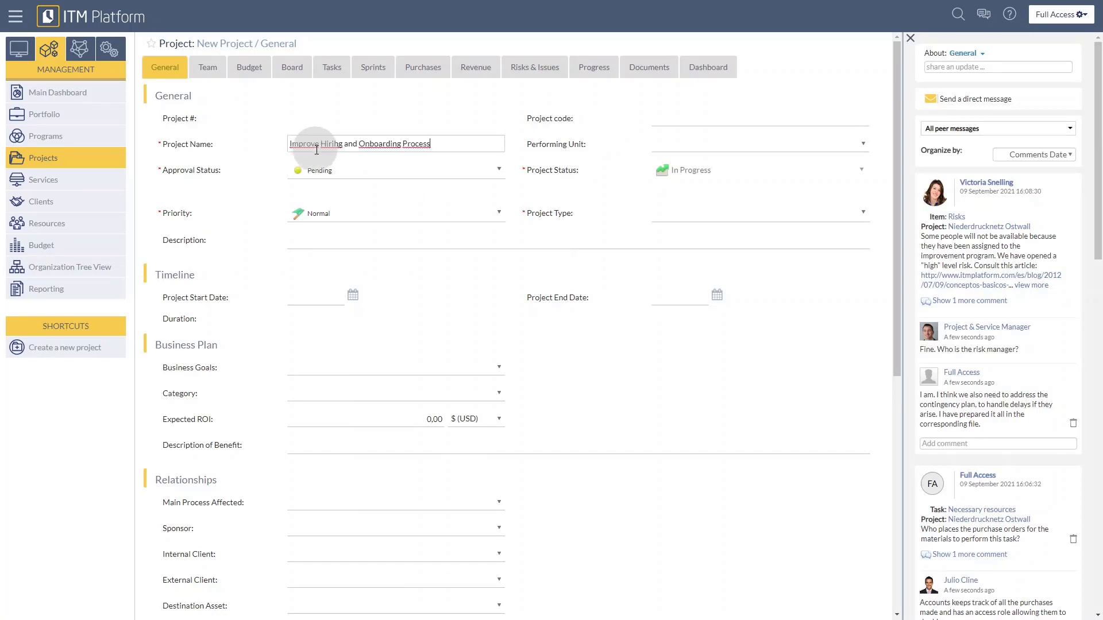
click(681, 216)
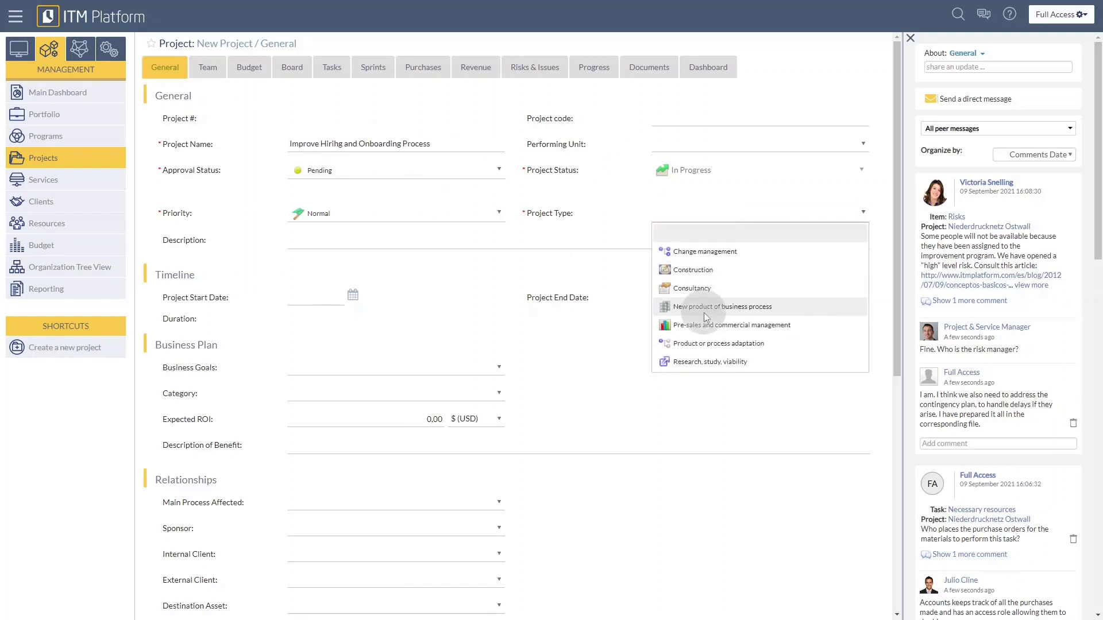
click(704, 308)
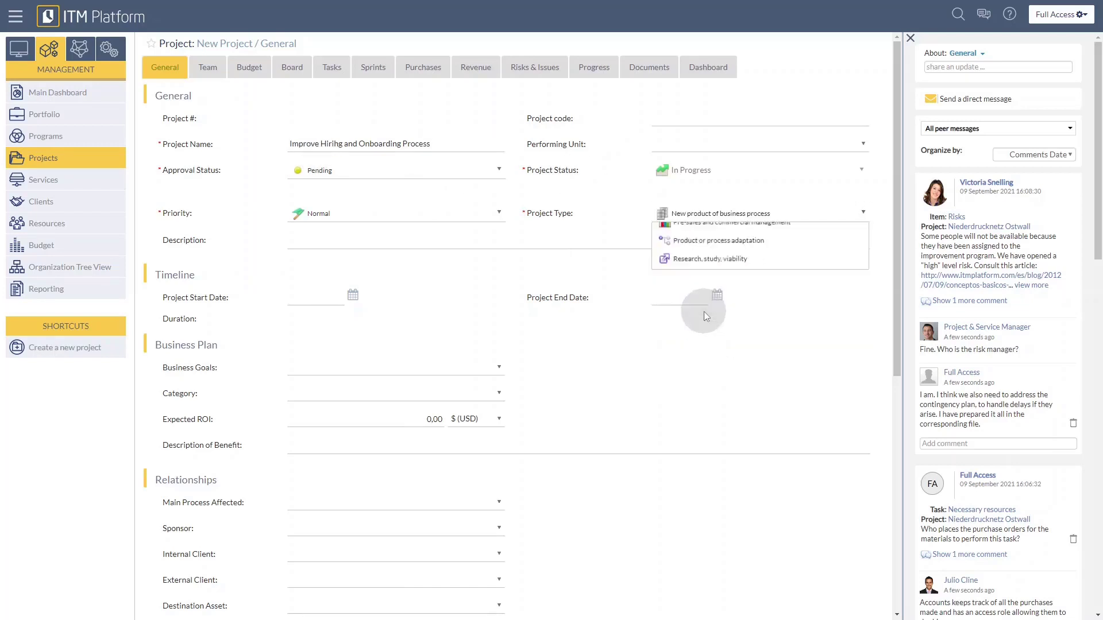
scroll(624, 364, down, 4)
click(818, 602)
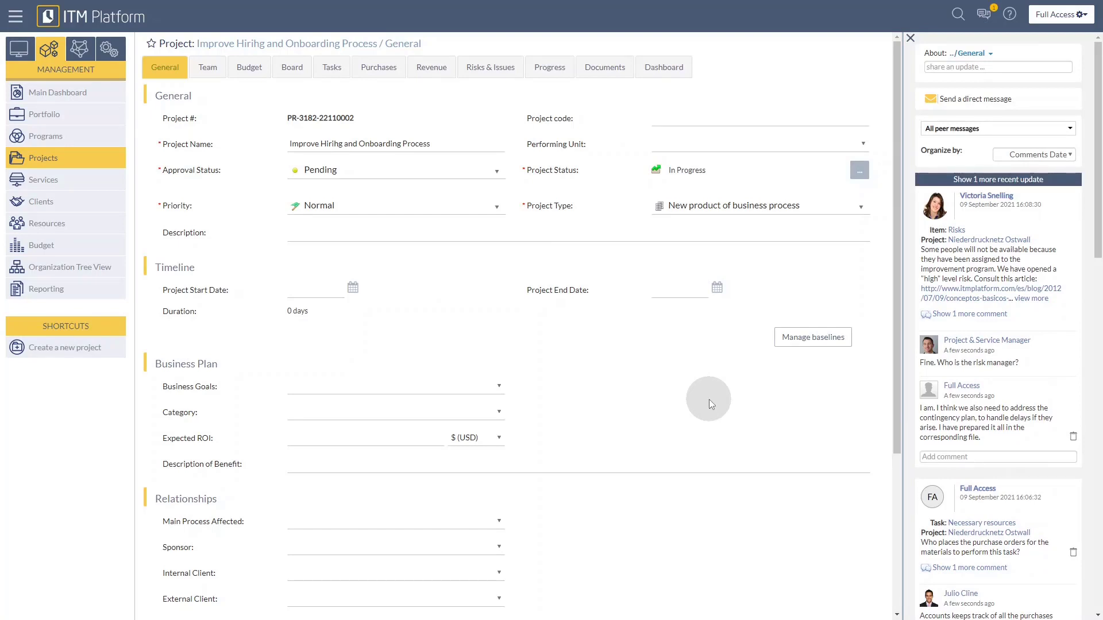
Step: Edit the project's board layout and rename the To Do column to "Pending"
click(292, 68)
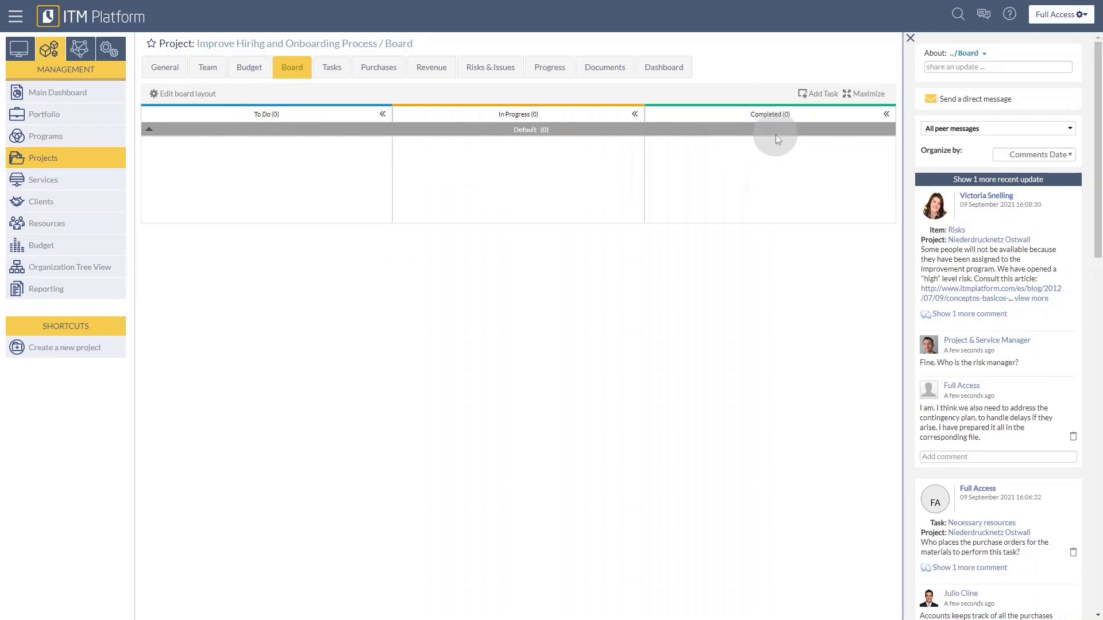
click(175, 95)
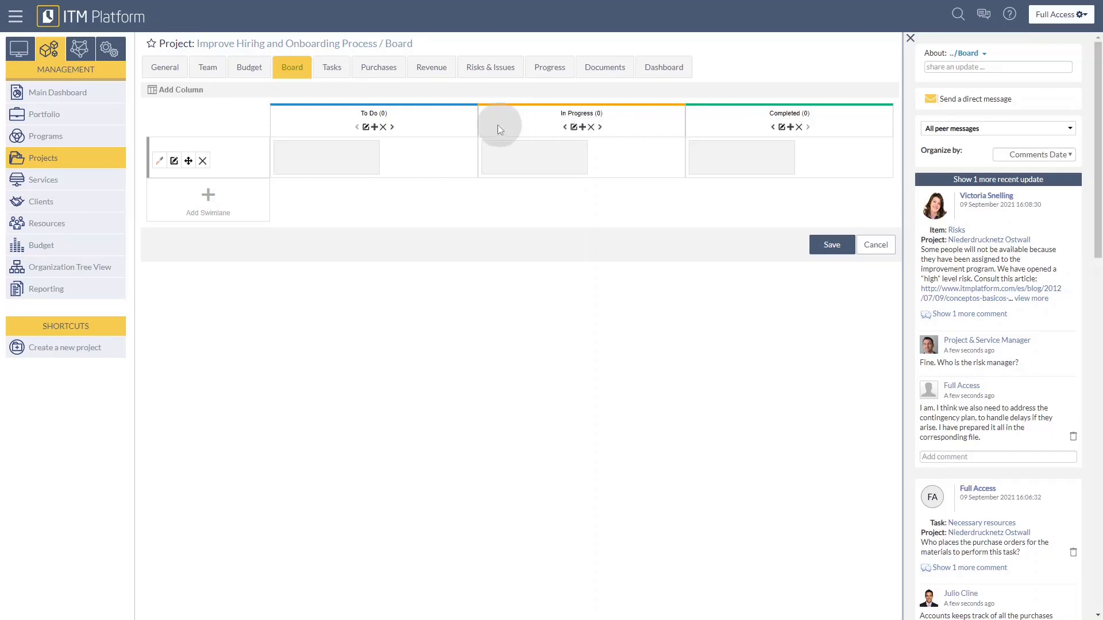
click(366, 128)
drag(529, 70, 489, 79)
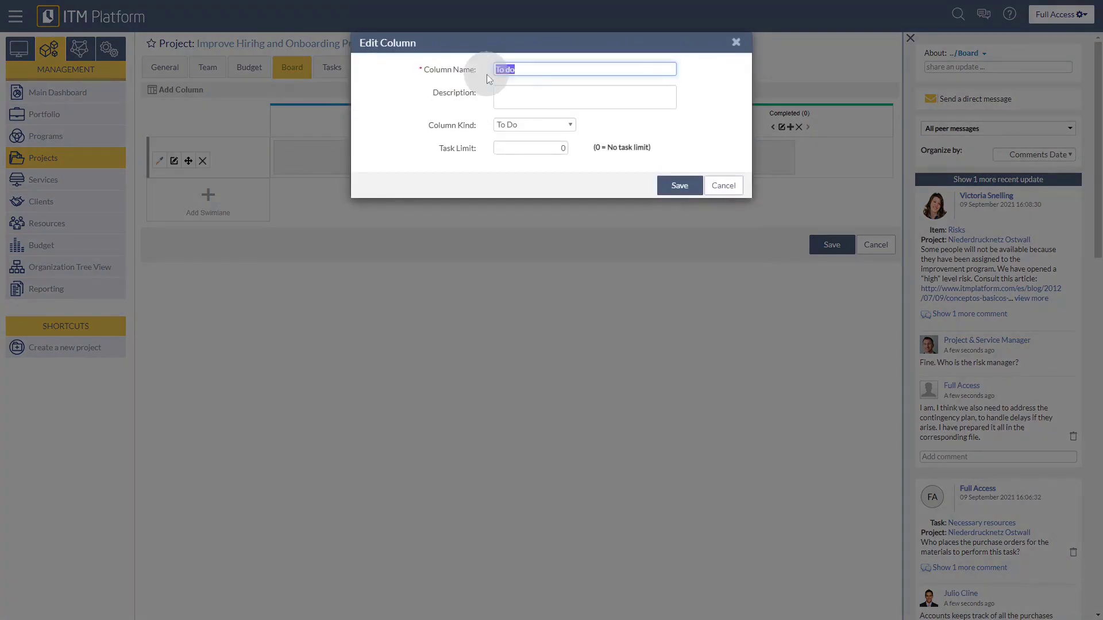
text(Pending)
click(525, 98)
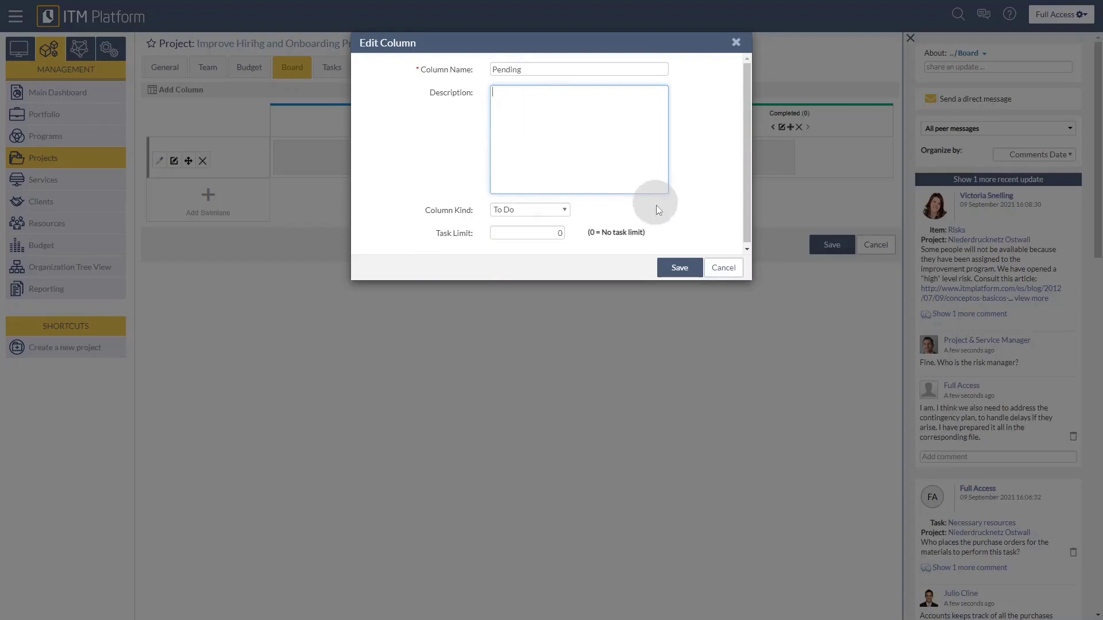
click(566, 126)
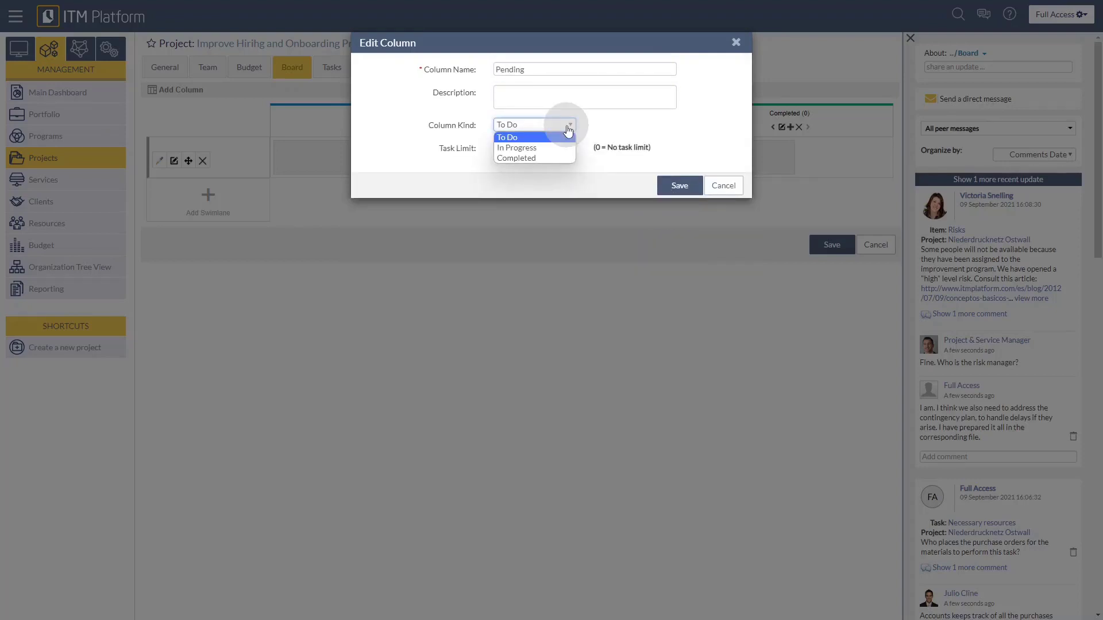
click(547, 158)
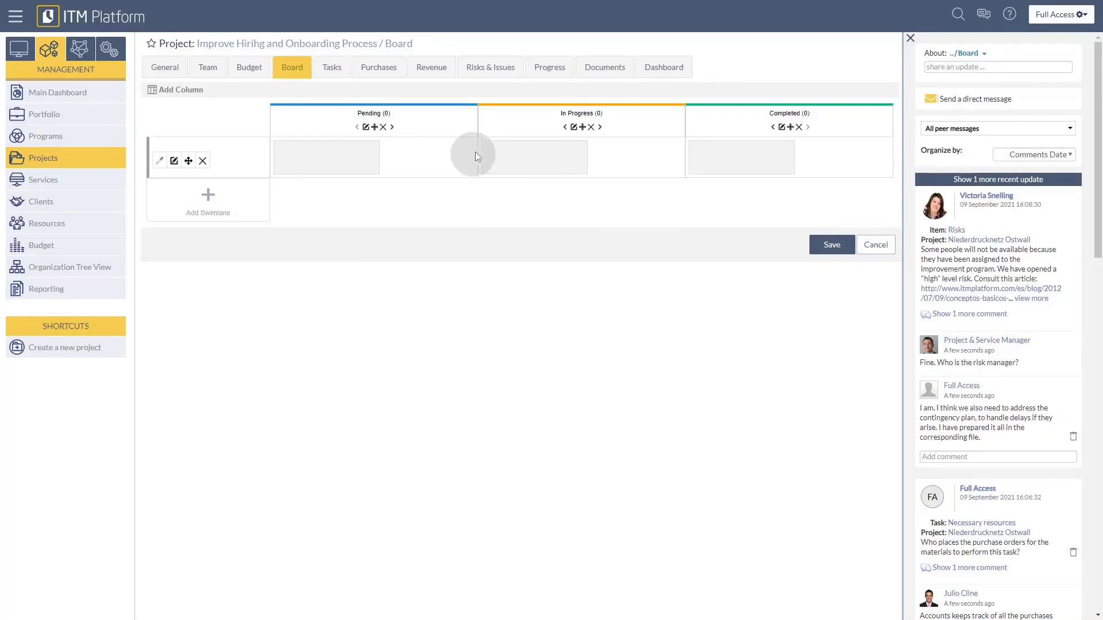
Step: Split the In Progress column into subcolumns and name the first one "Work In Progress"
click(582, 128)
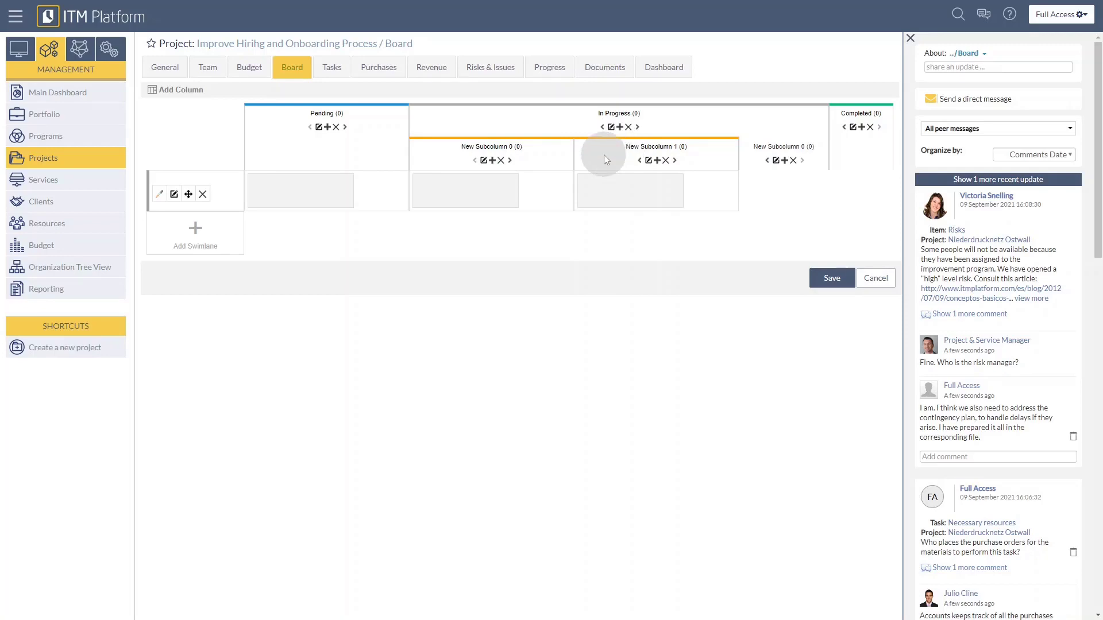
click(483, 160)
drag(571, 69, 492, 70)
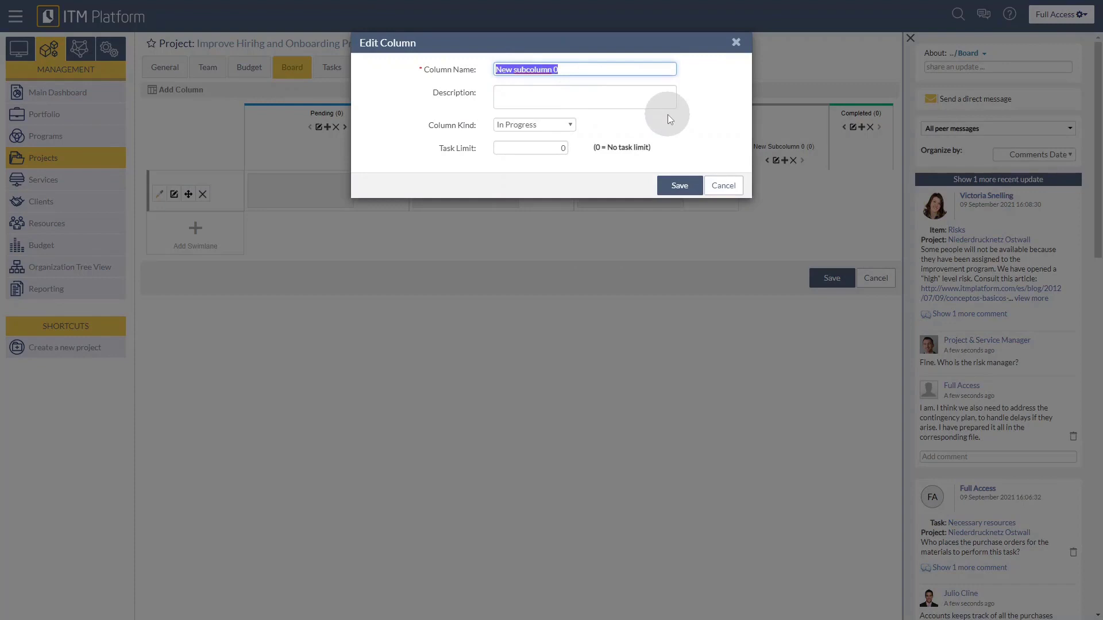
text(Work In Progress)
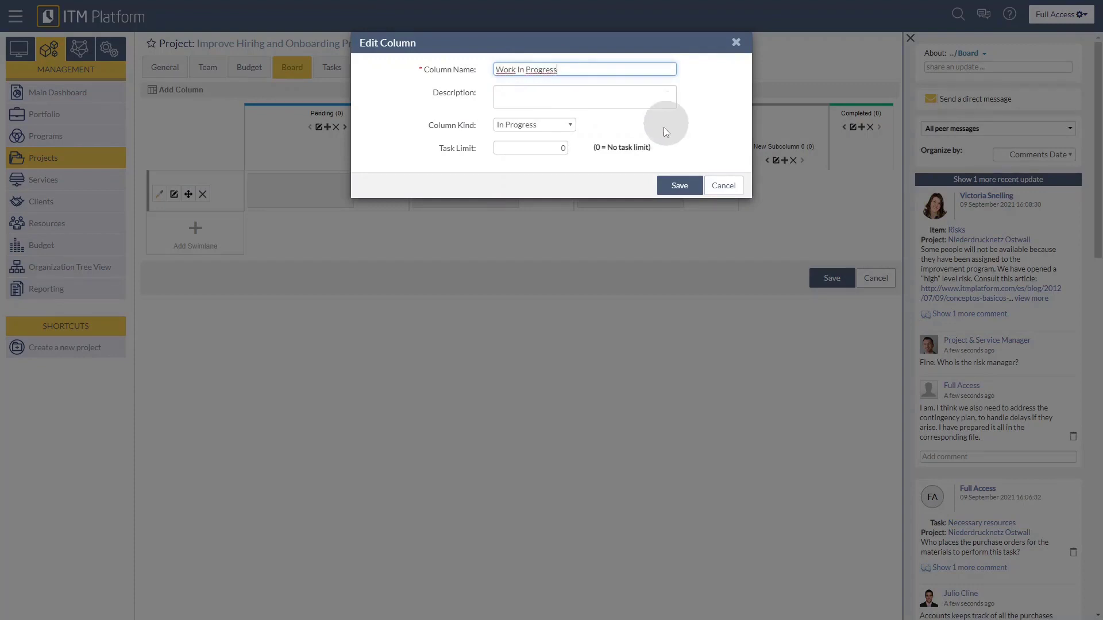
click(678, 185)
Step: Name the second In Progress subcolumn "Ready for Review" and save it
click(623, 166)
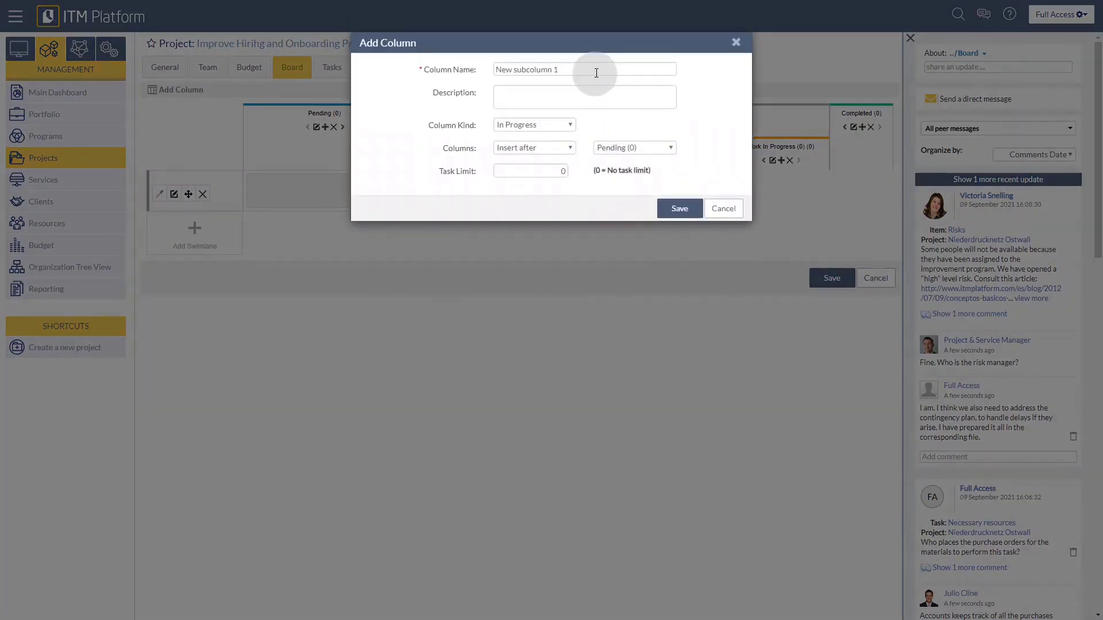
click(471, 69)
text(Ready for Review)
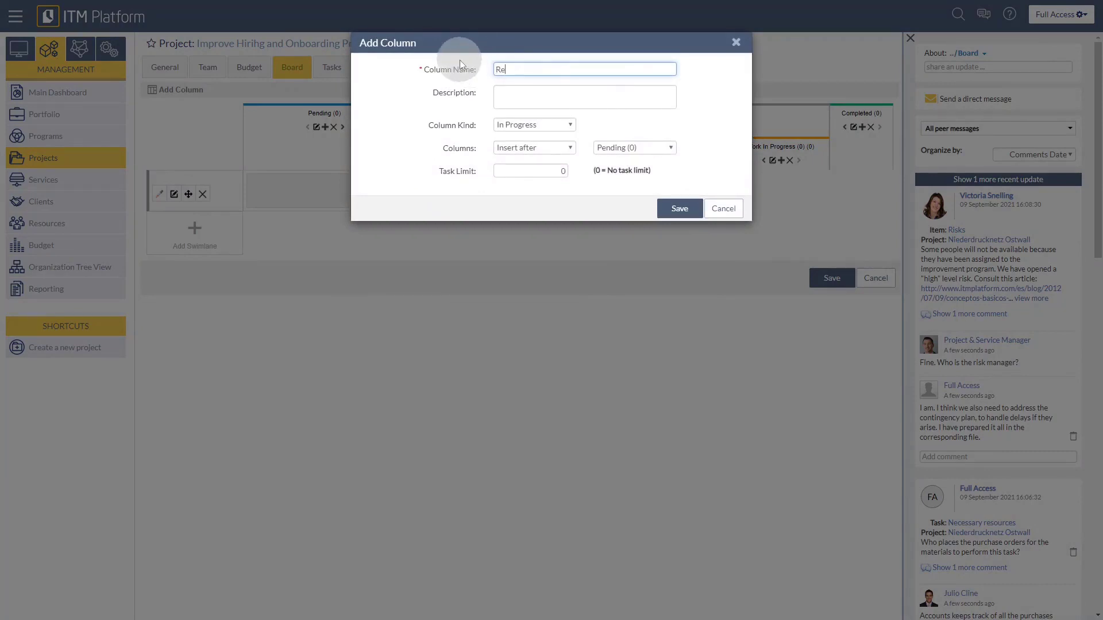
click(664, 210)
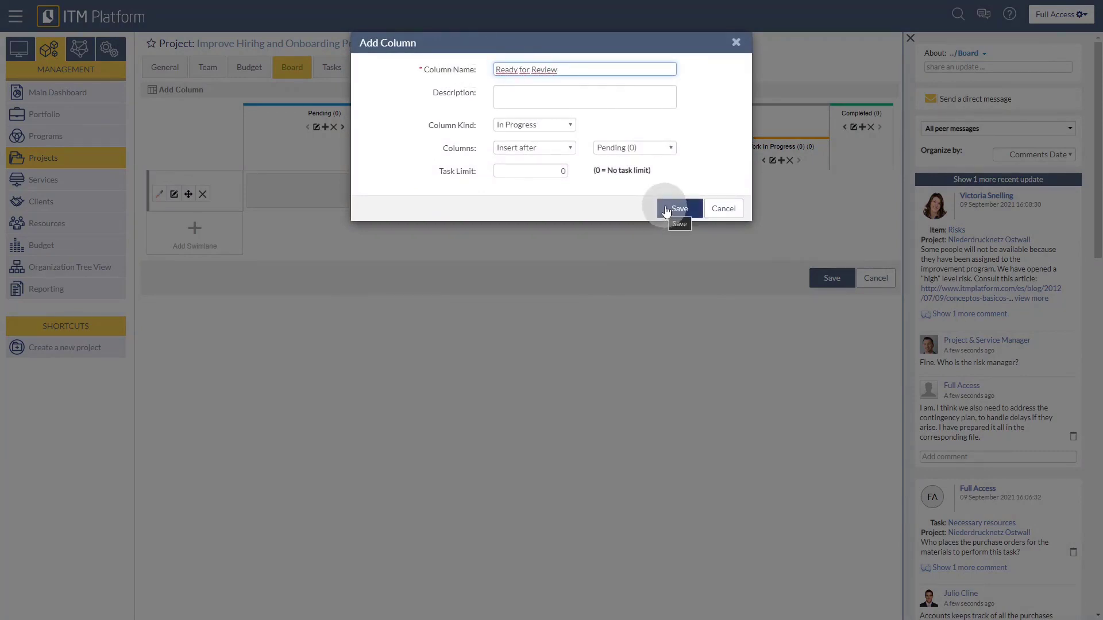
click(666, 211)
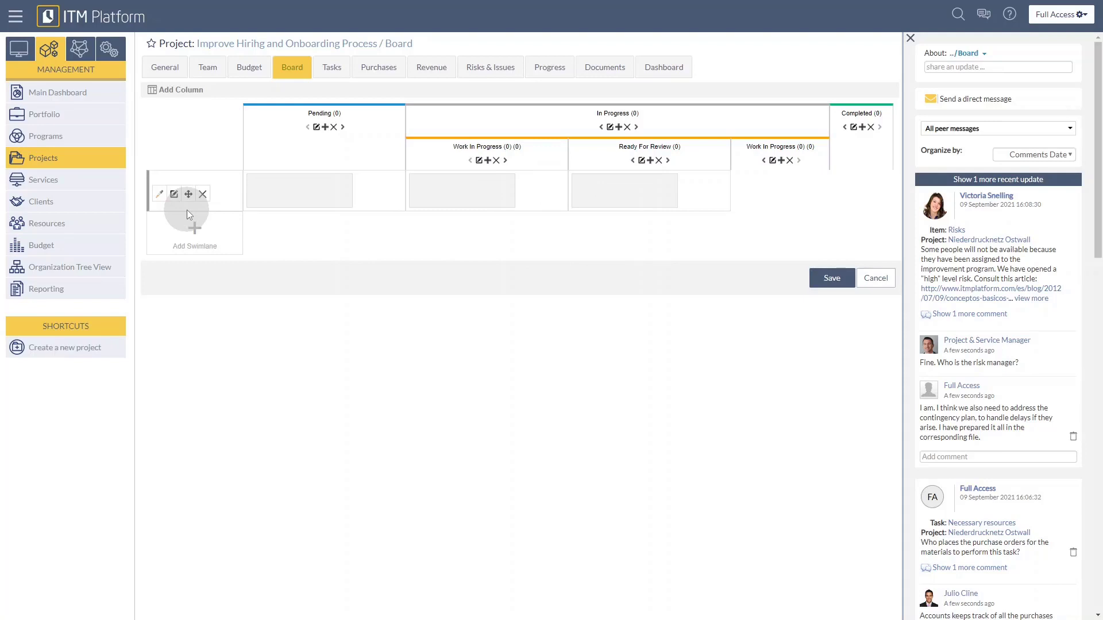
Step: Rename the default swimlane to "General Work"
click(174, 194)
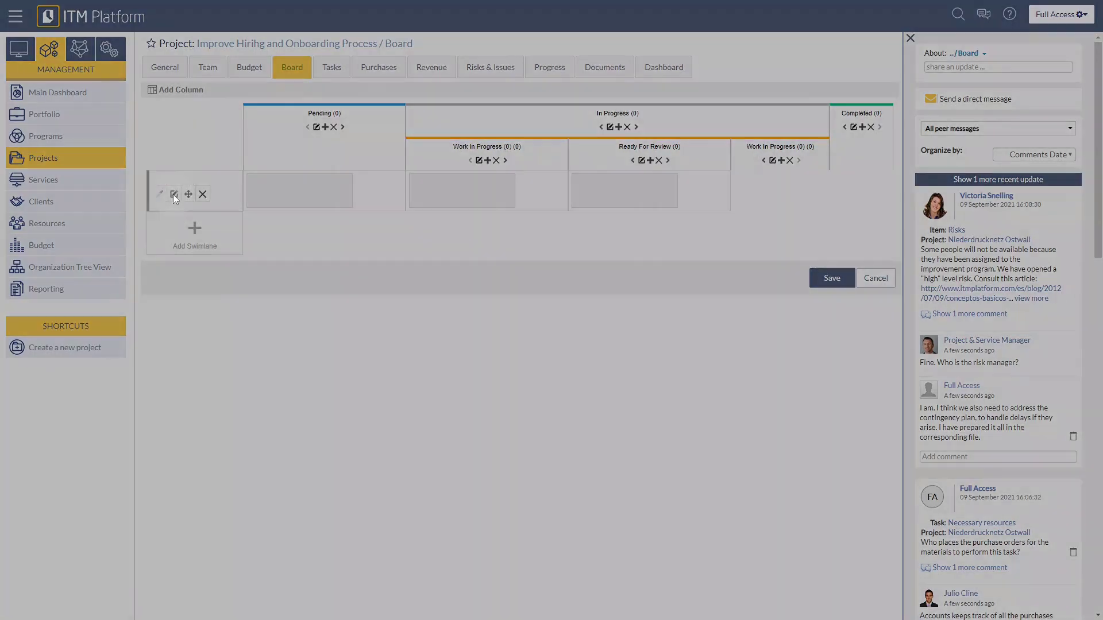
drag(558, 69, 480, 69)
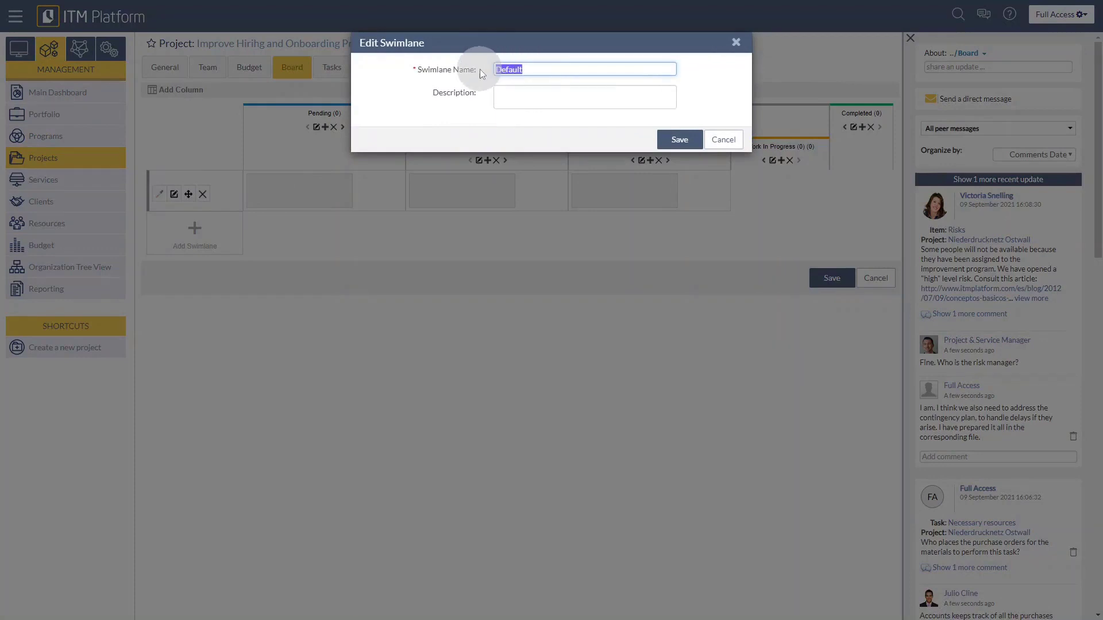
text(General Work)
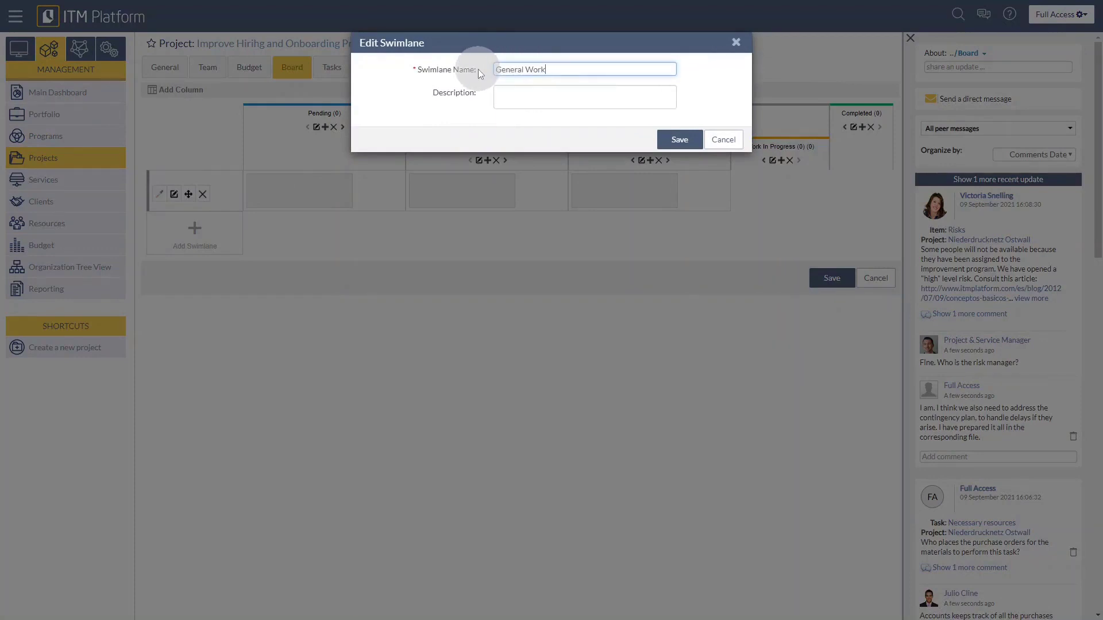
click(679, 140)
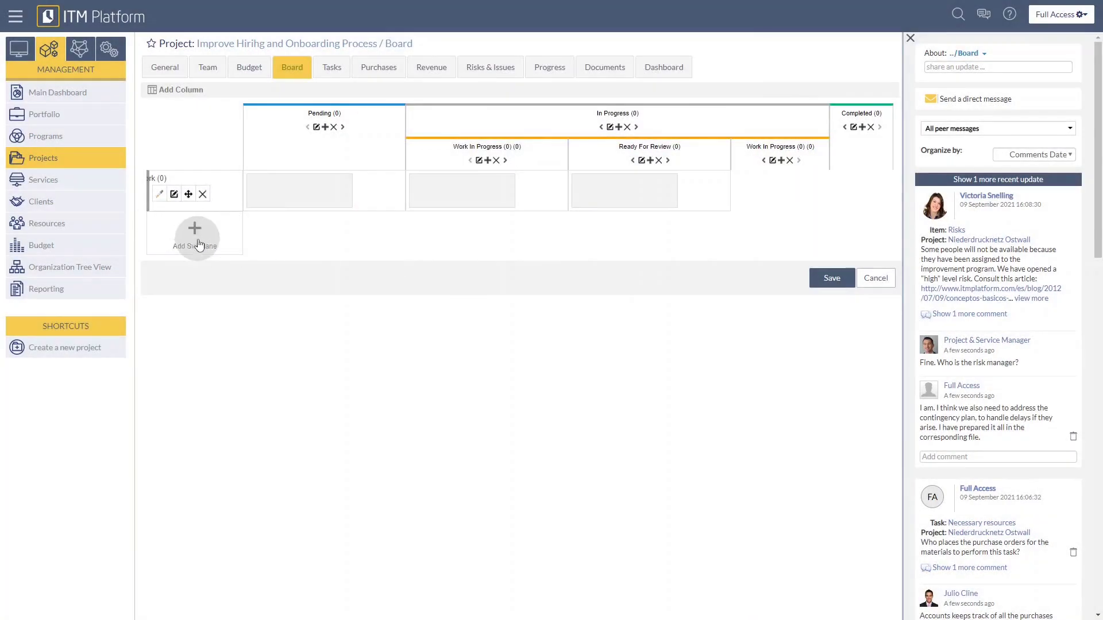
Step: Add two more swimlanes named "Internal Work" and "User-Related Work"
click(195, 236)
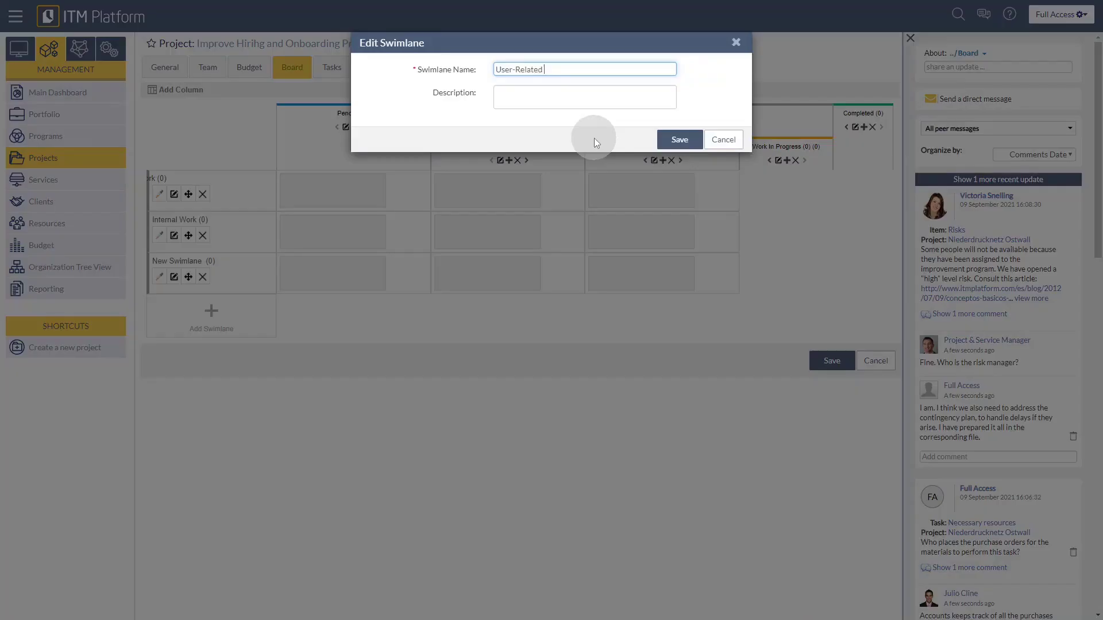
text(k)
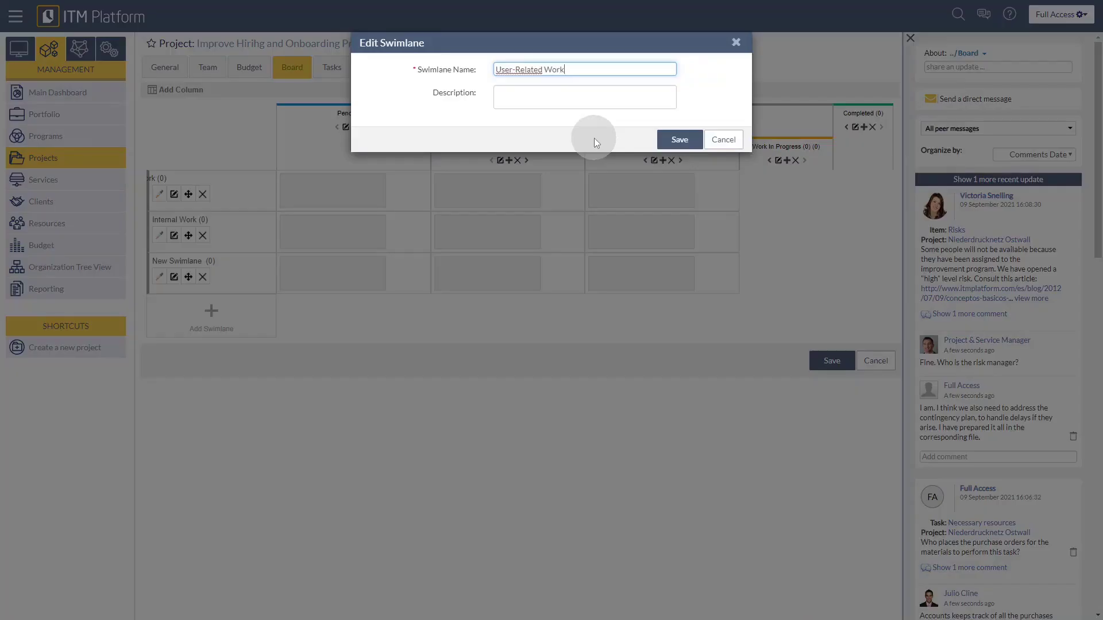
click(677, 139)
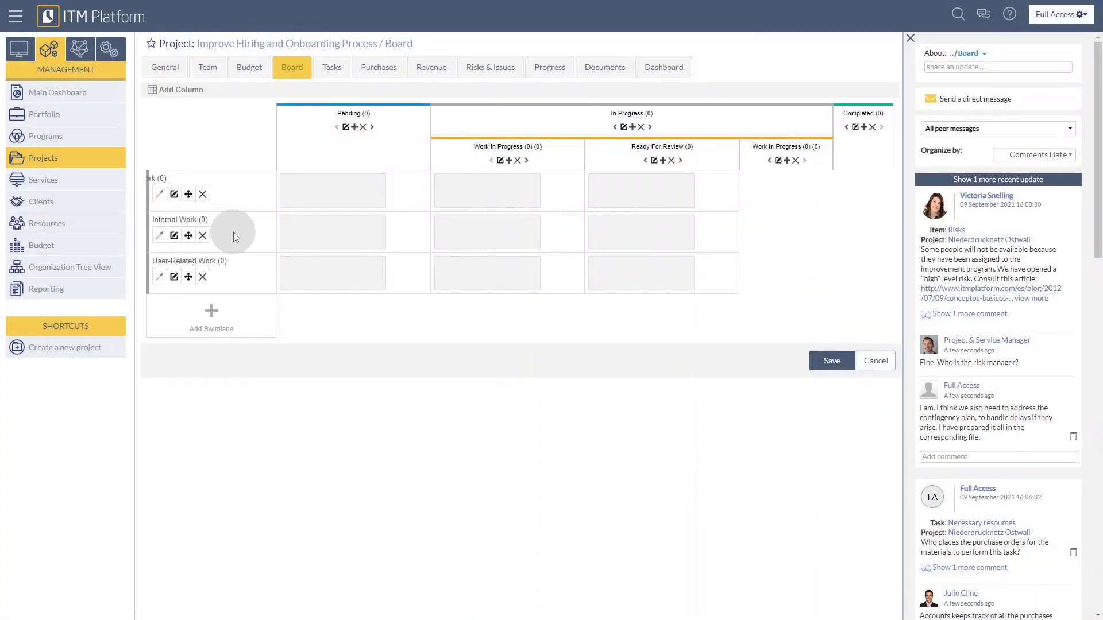
Step: Color the Internal Work swimlane blue and the User-Related Work swimlane magenta, and save the board layout
click(159, 235)
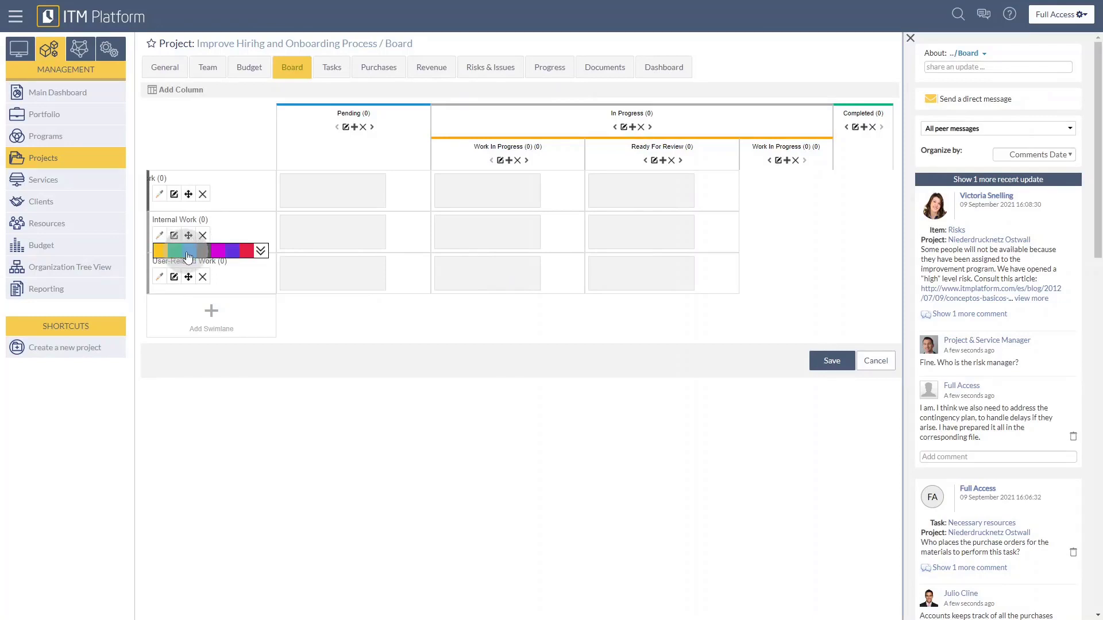
click(187, 251)
click(160, 278)
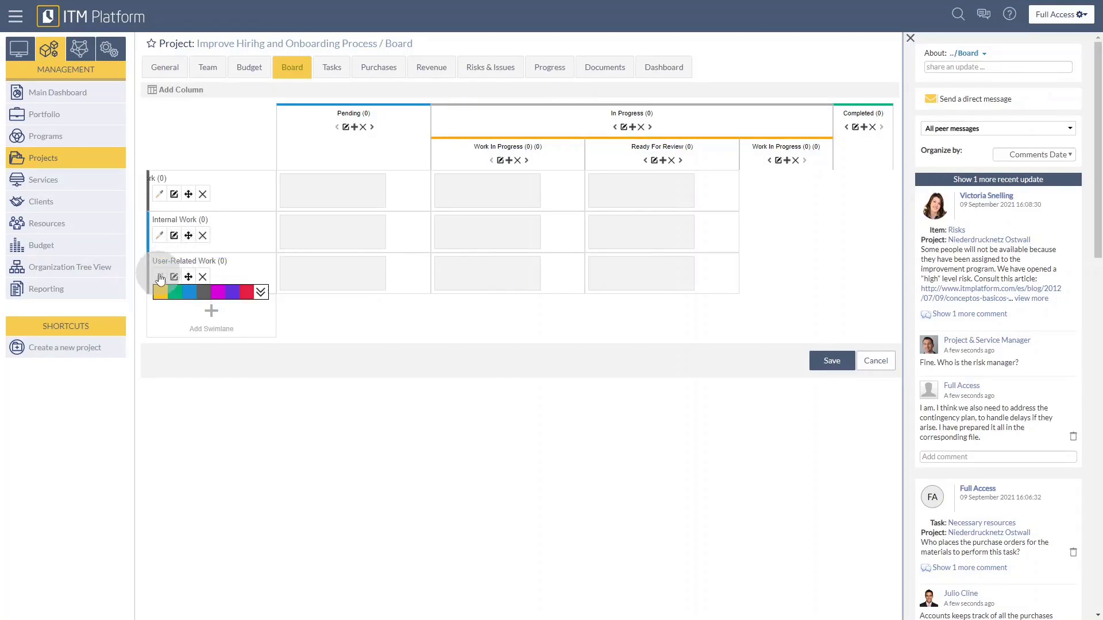
click(219, 292)
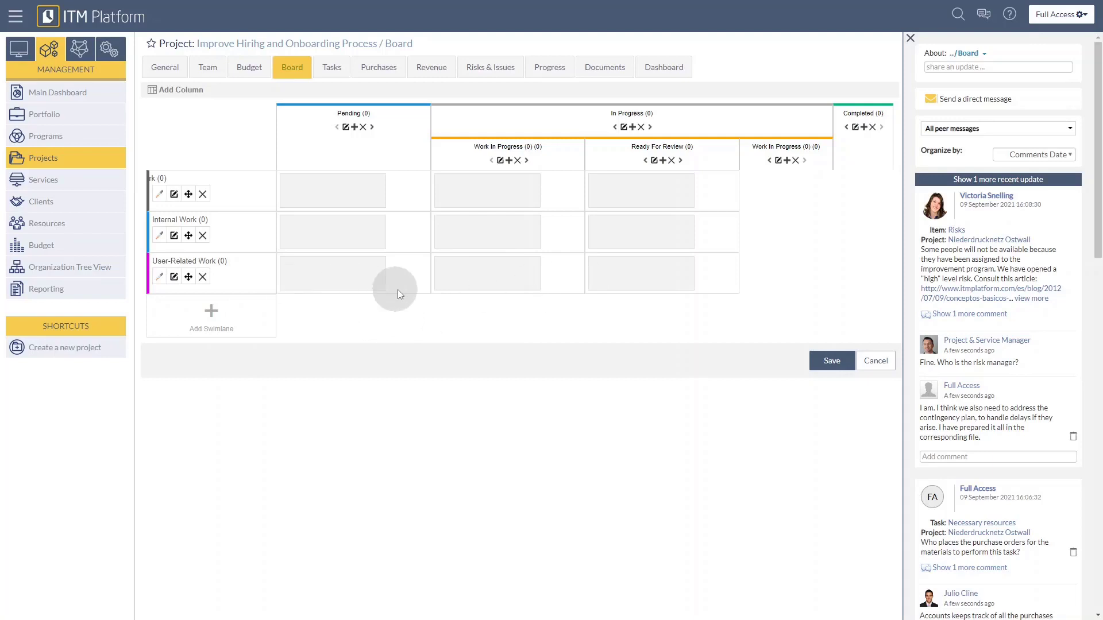
click(826, 362)
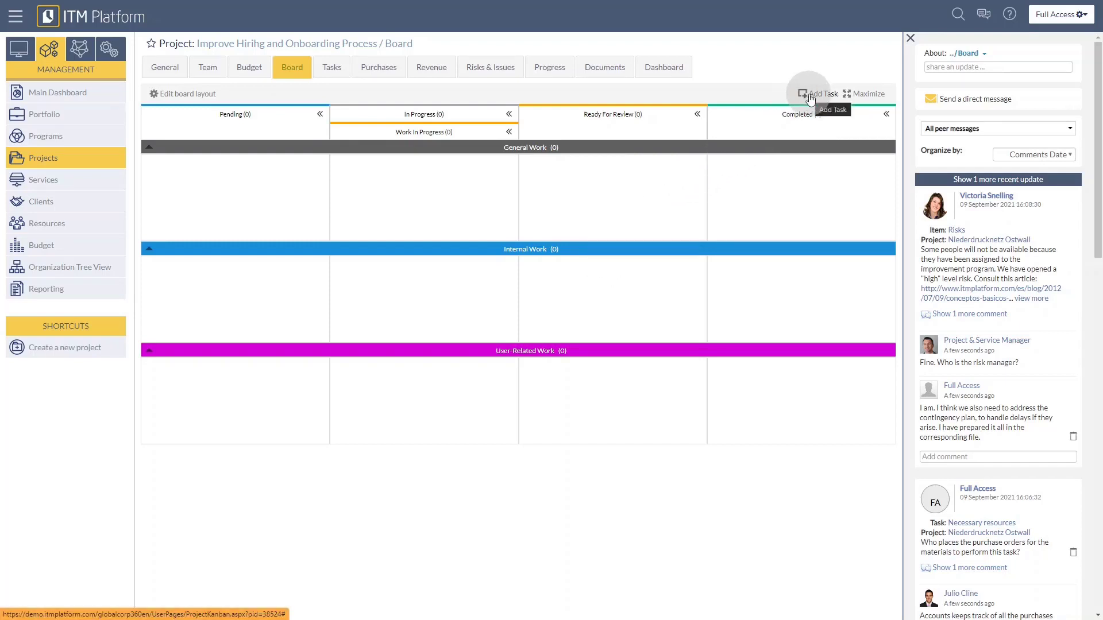
Step: Add a task named "Review current process documentation" from the board with Pending status, save it and close its form
click(810, 95)
click(558, 110)
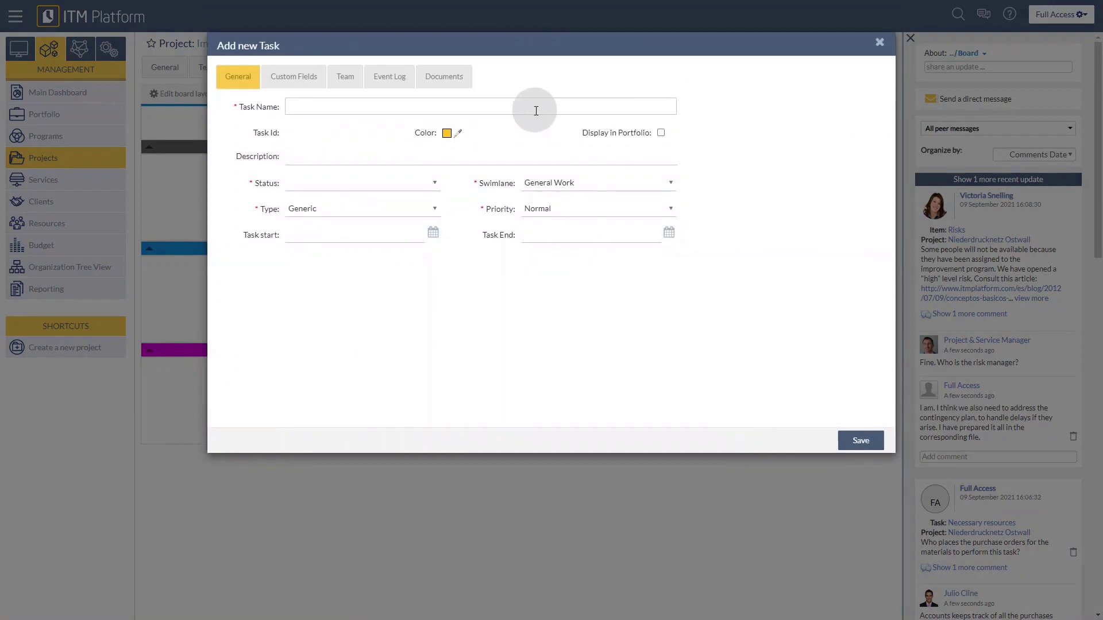
text(Review current process documentation)
click(459, 134)
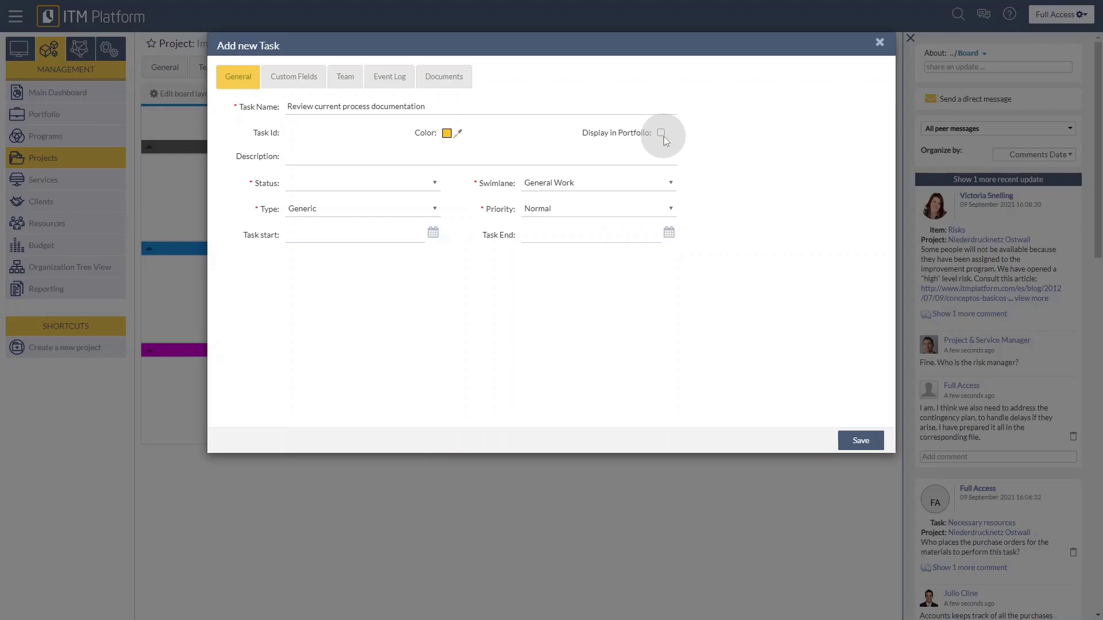
click(347, 184)
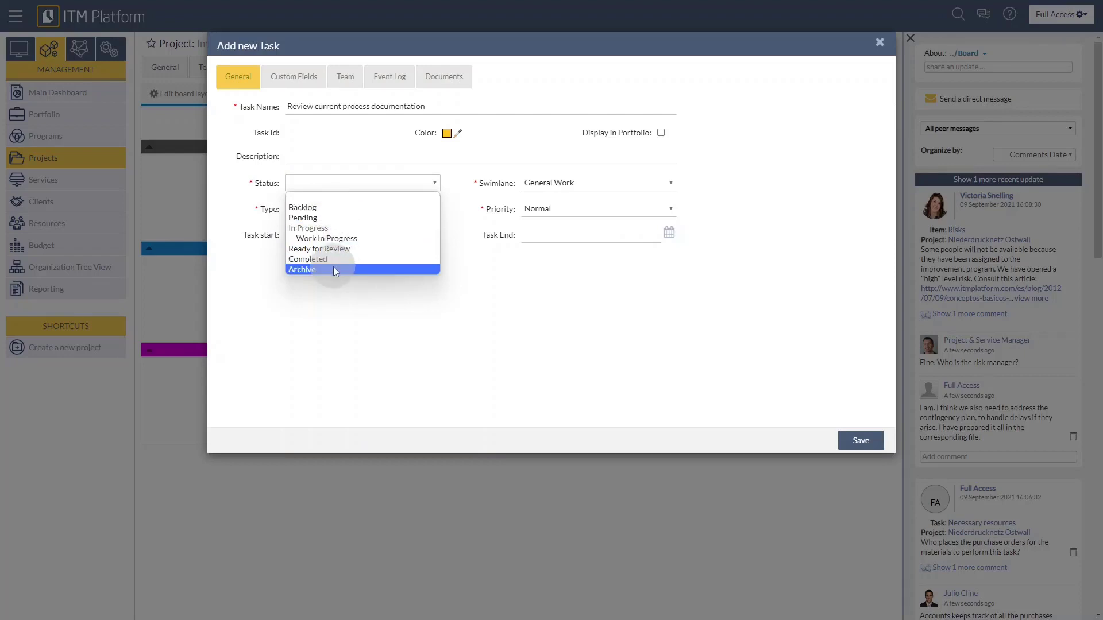
click(352, 219)
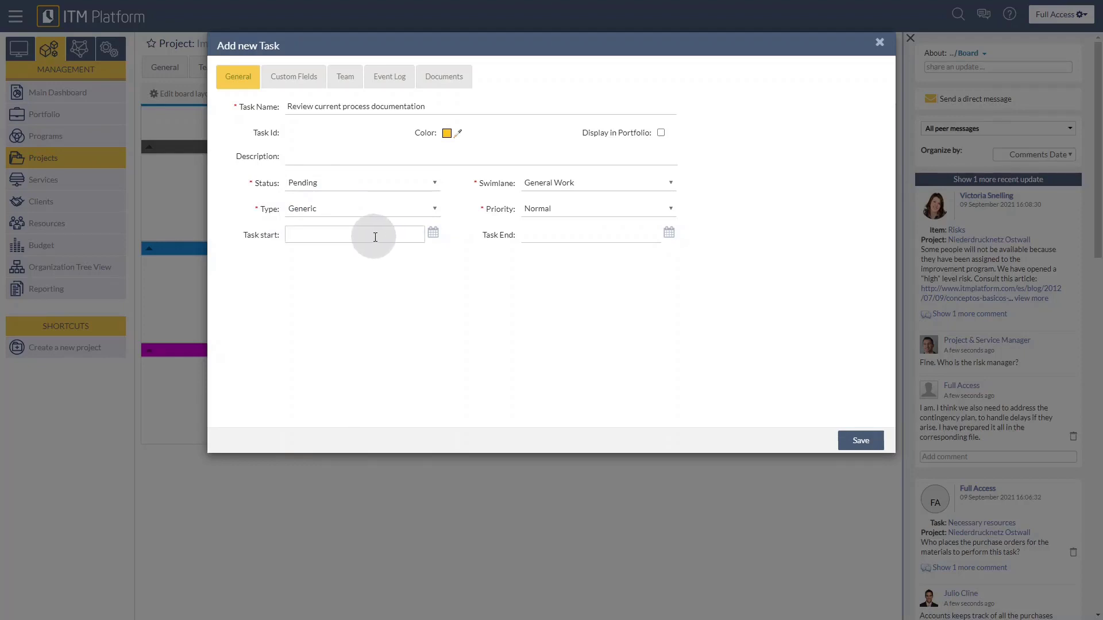
click(860, 440)
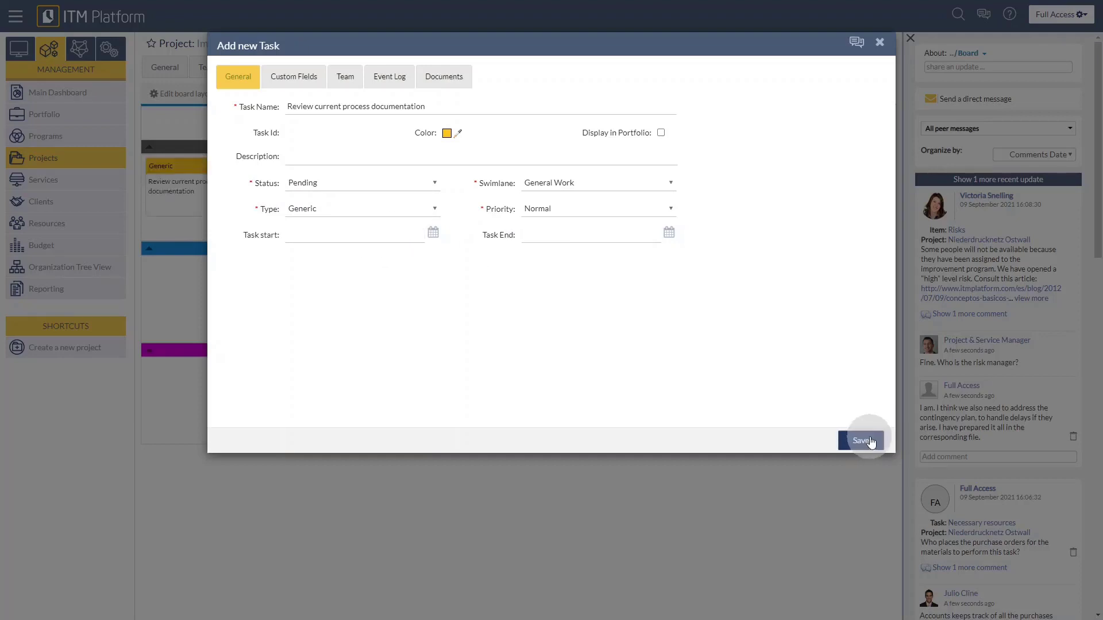
click(880, 42)
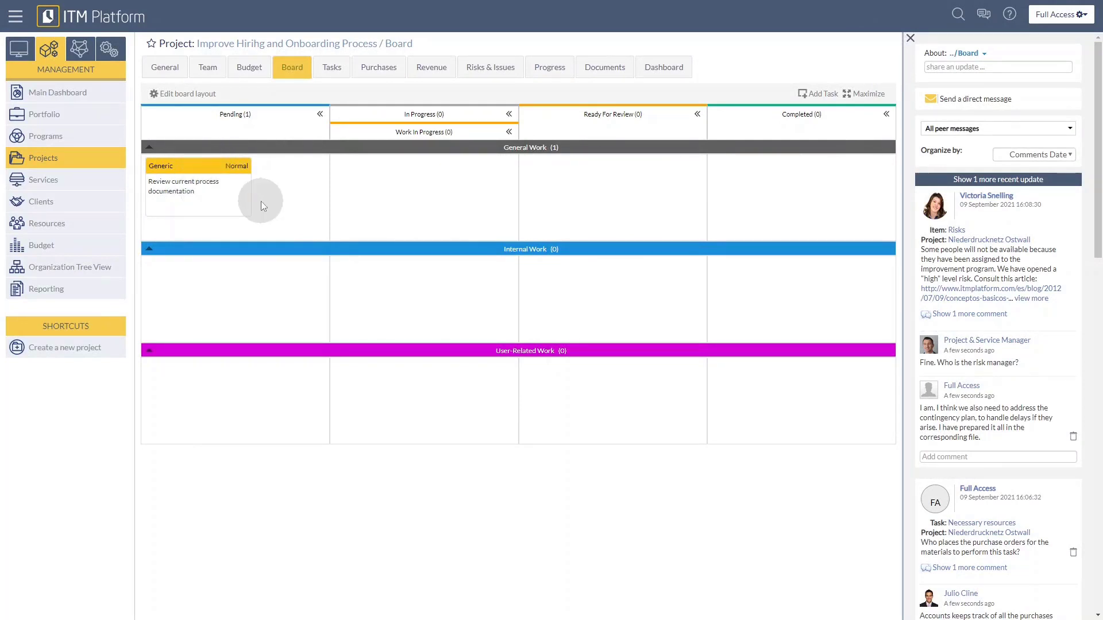
Step: Start a new task from the project's task list and name it "Analyze current process"
click(330, 67)
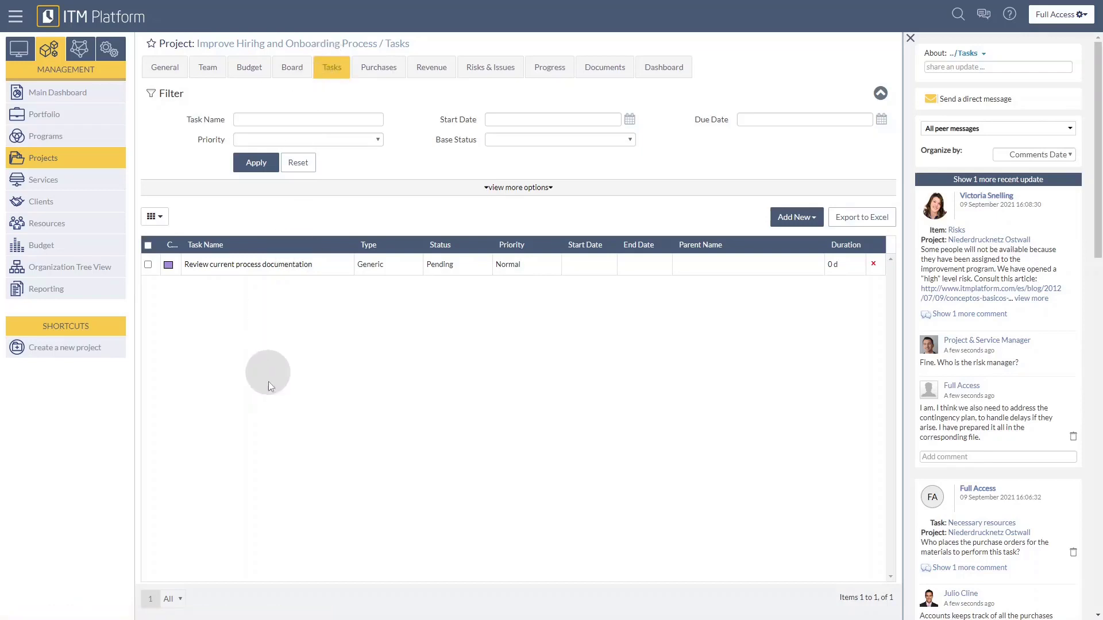
click(803, 220)
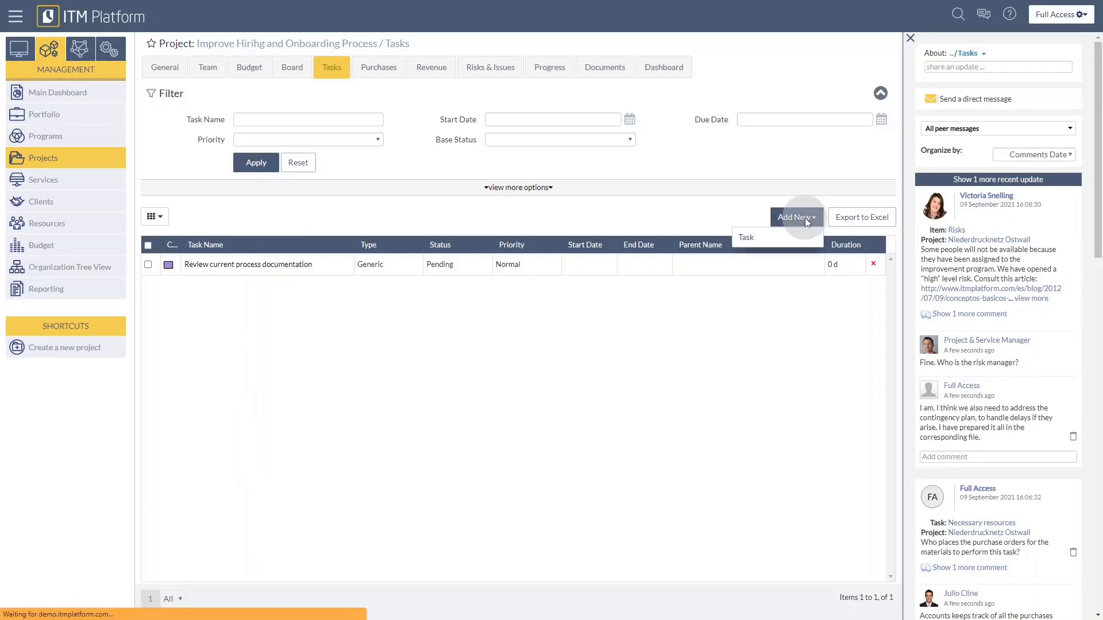
click(801, 237)
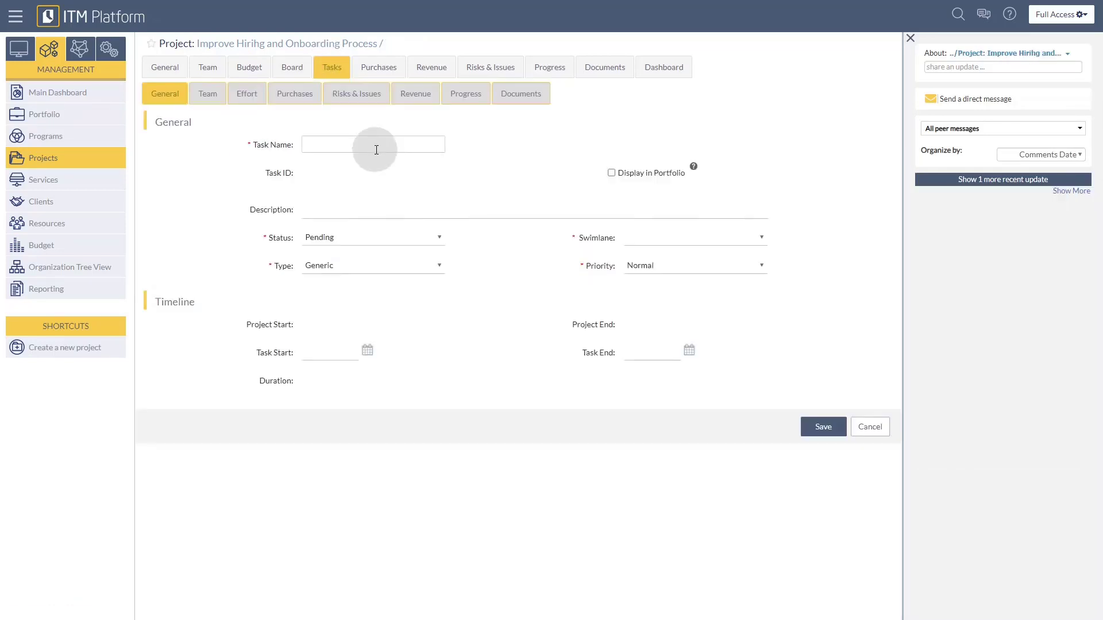
text(Analyze current process)
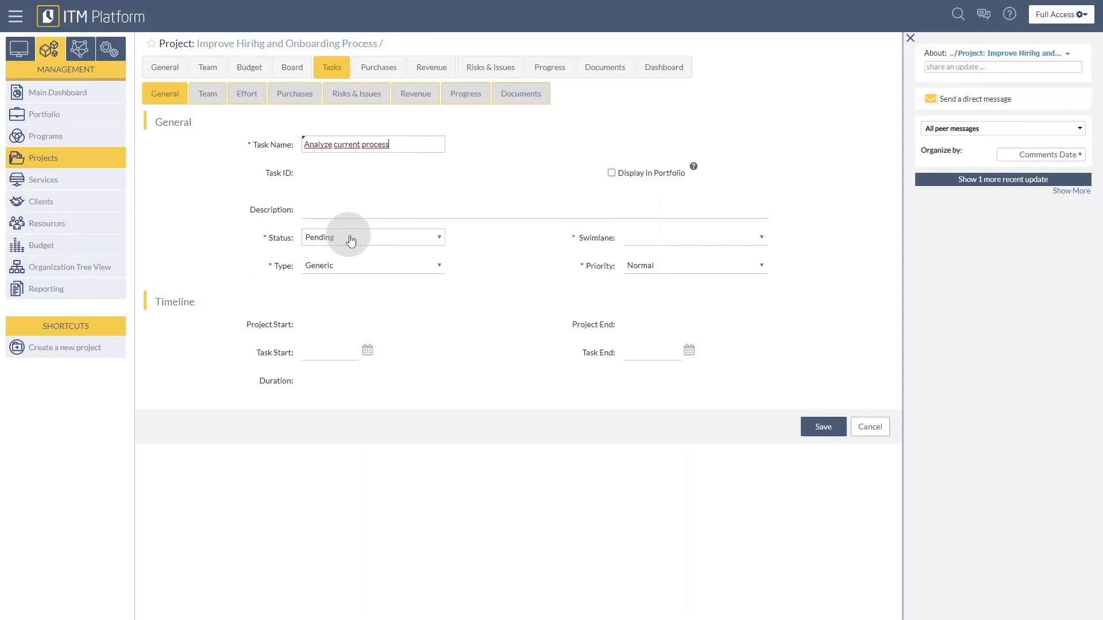
Step: Set the new task's status to Backlog and its swimlane to General Work, and save it
click(350, 240)
click(325, 251)
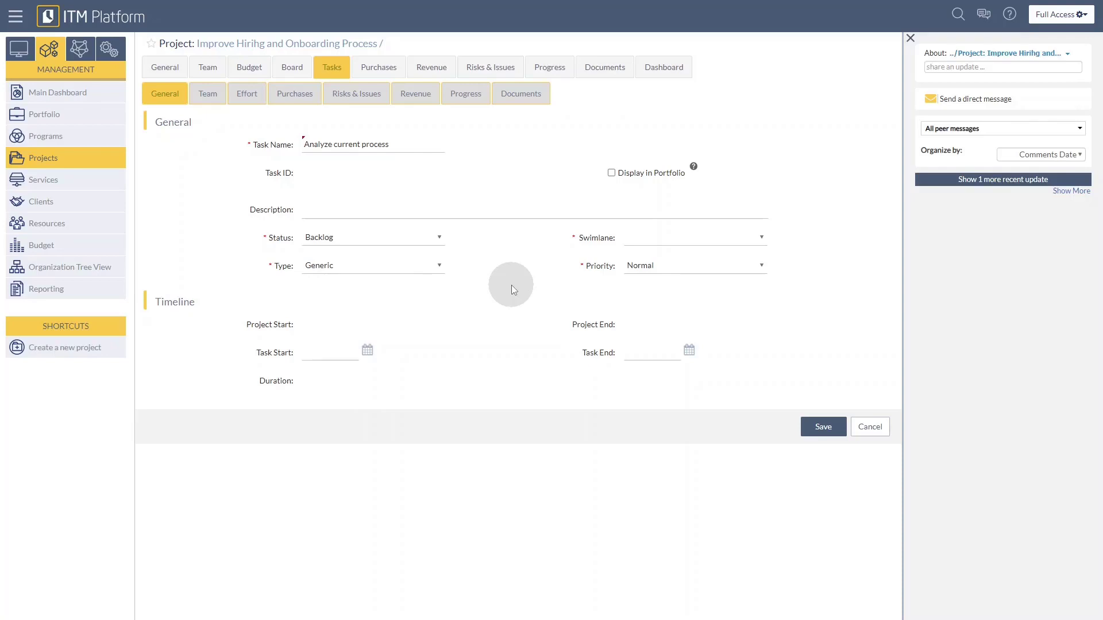
click(652, 240)
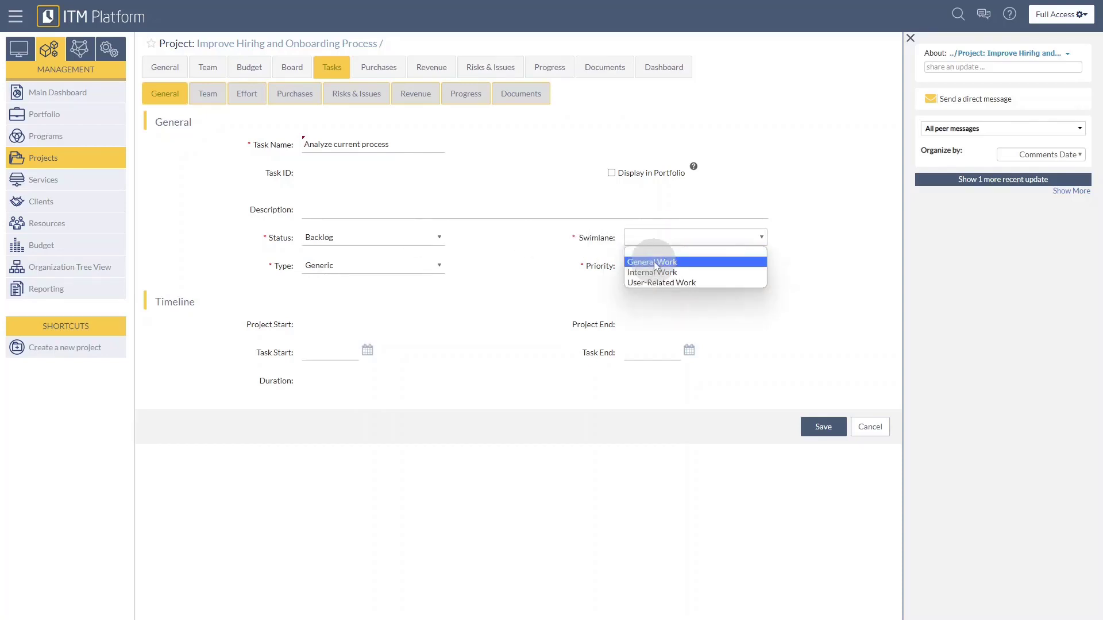
click(655, 264)
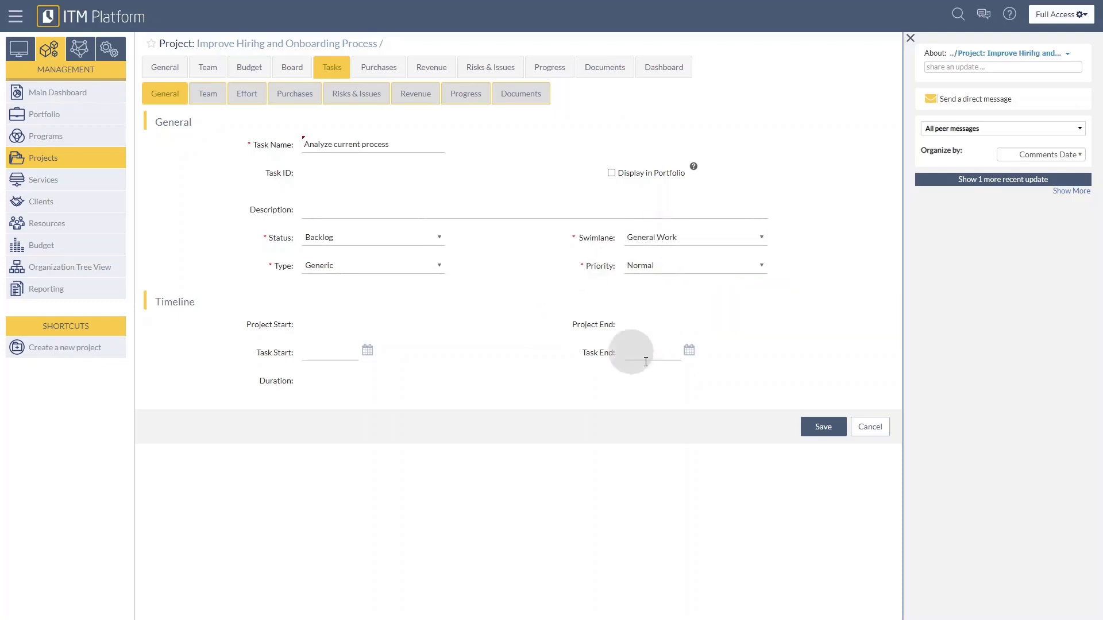
click(806, 427)
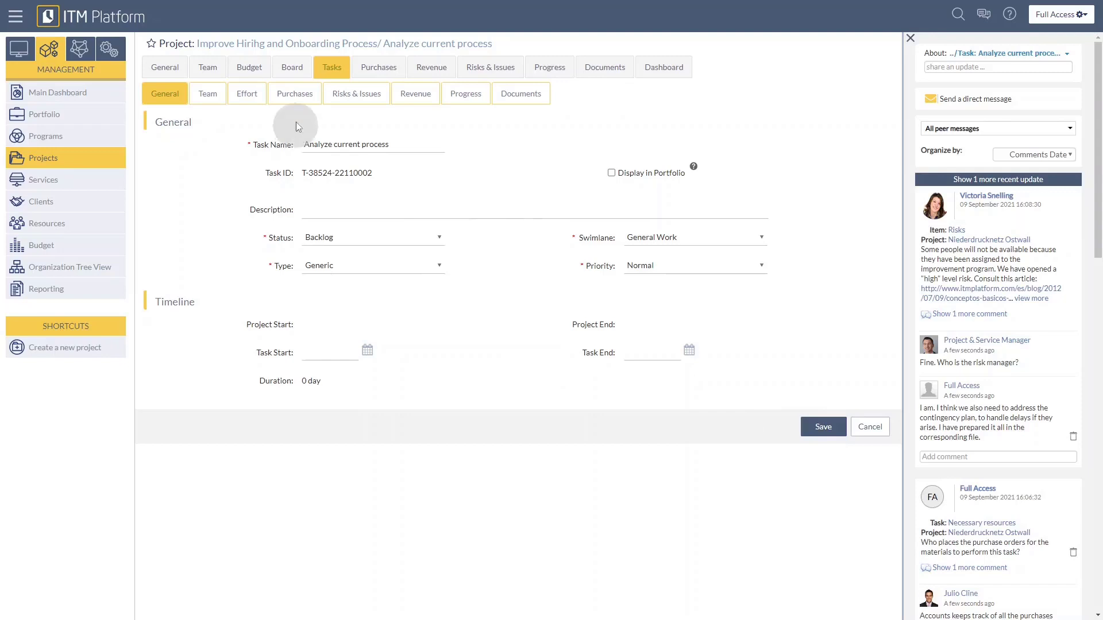
Step: Check the board, then change the "Analyze current process" task's status to Pending from the task list
click(292, 68)
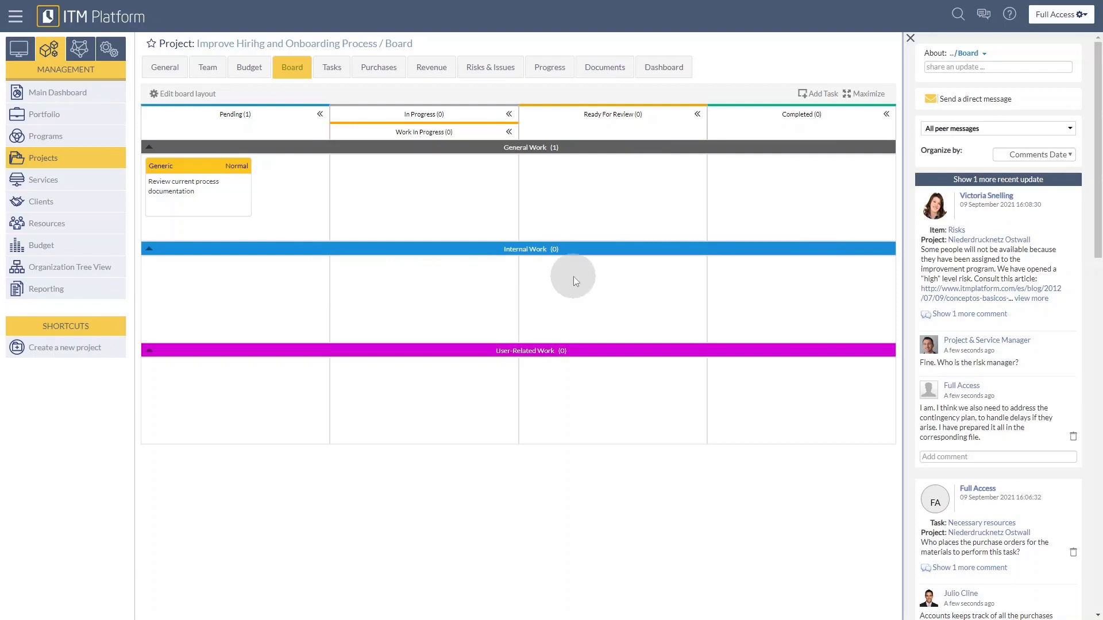
click(327, 70)
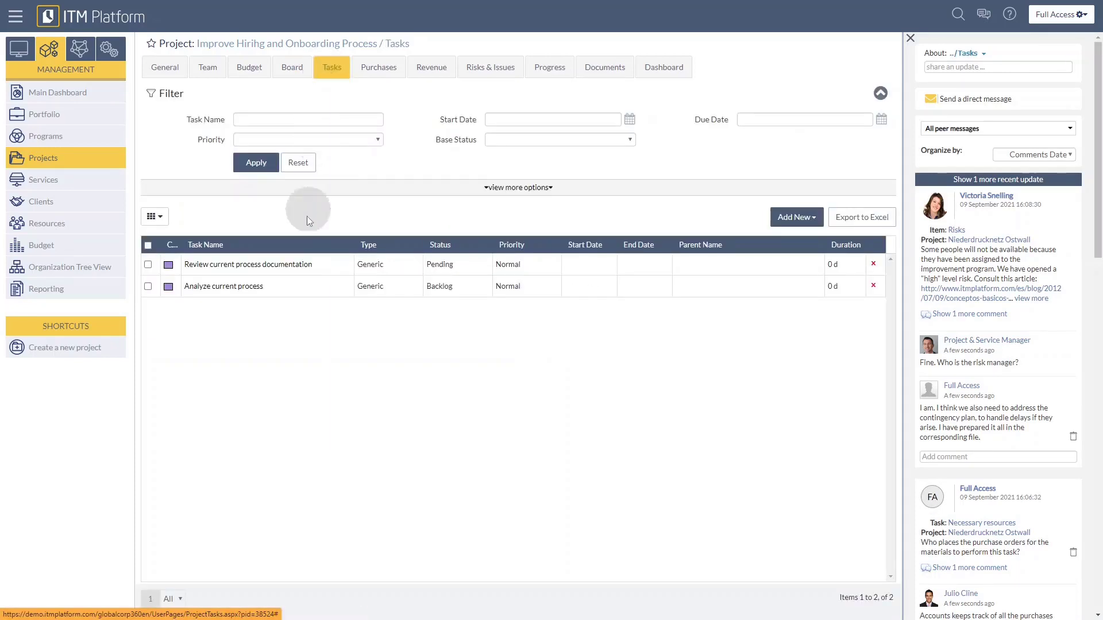
click(149, 288)
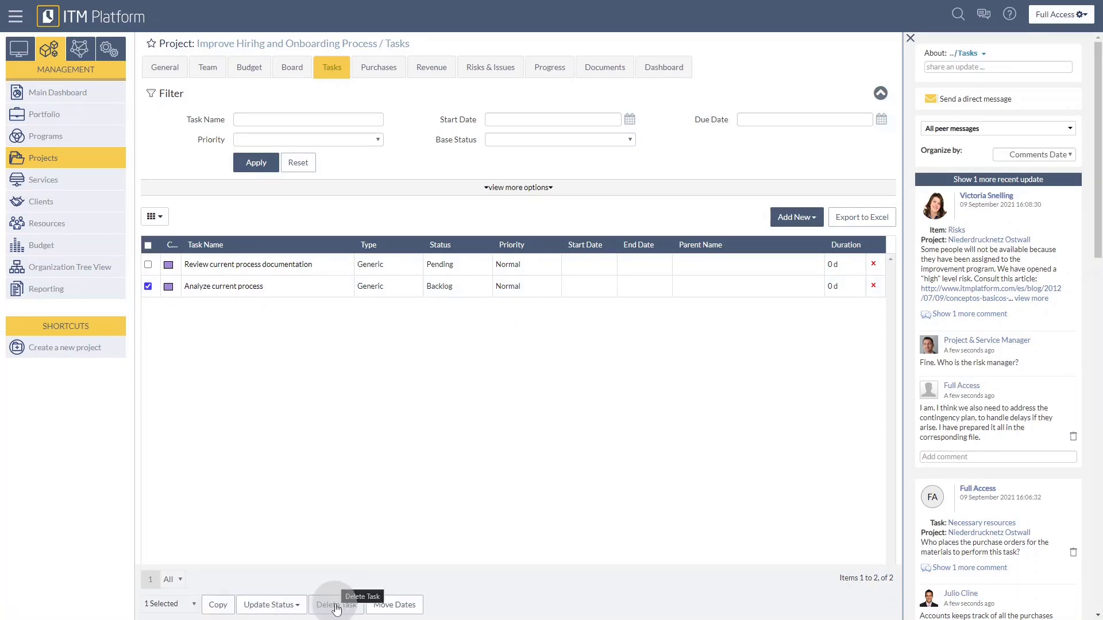
click(278, 607)
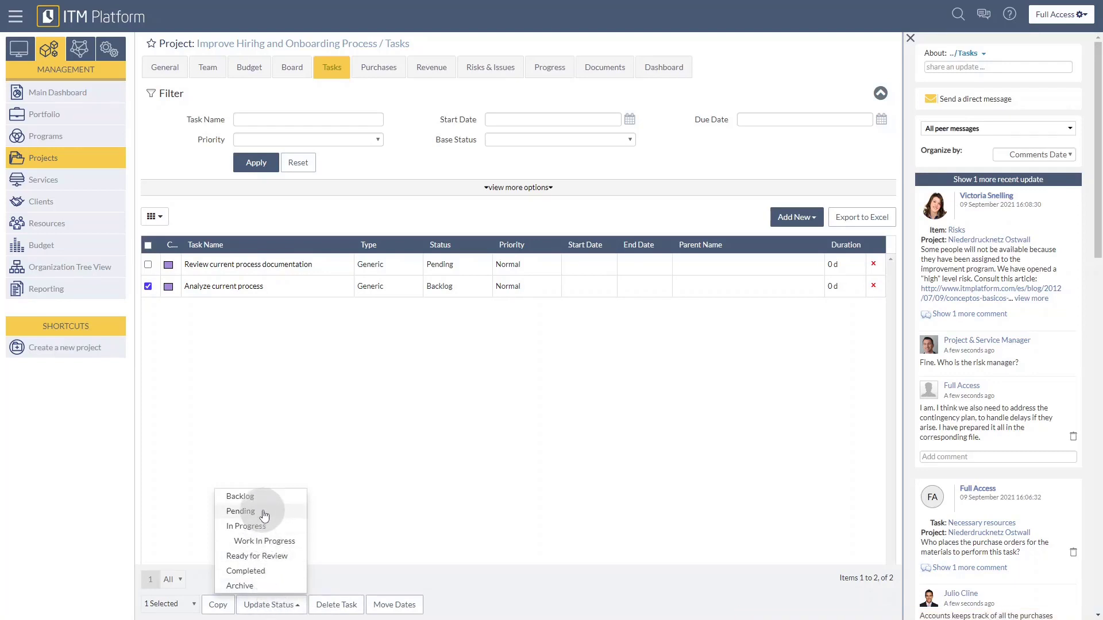
click(240, 511)
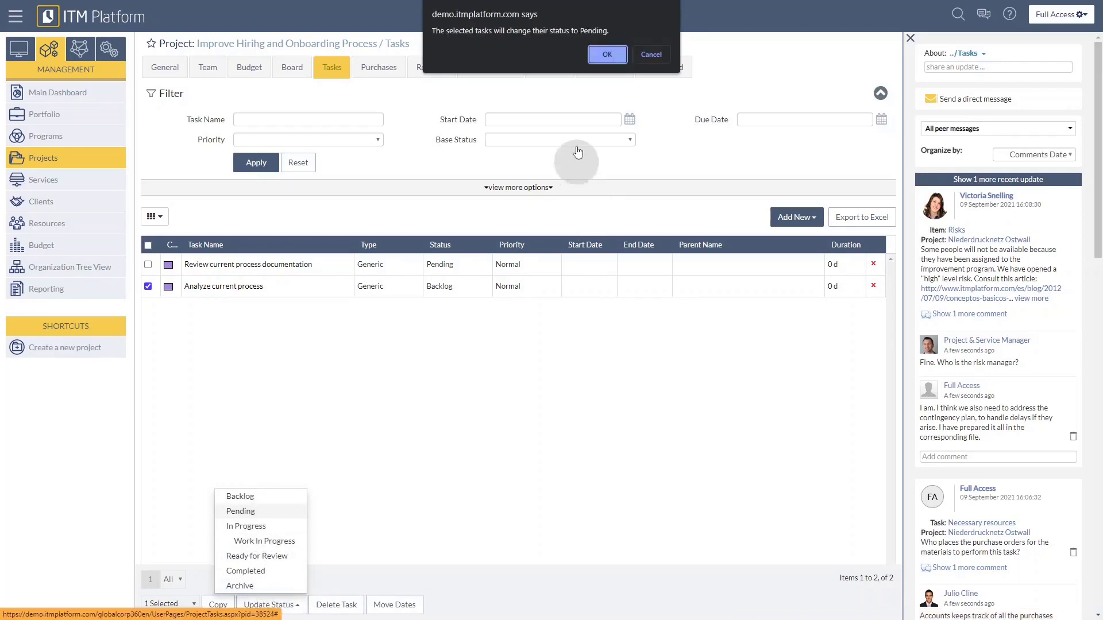
click(606, 55)
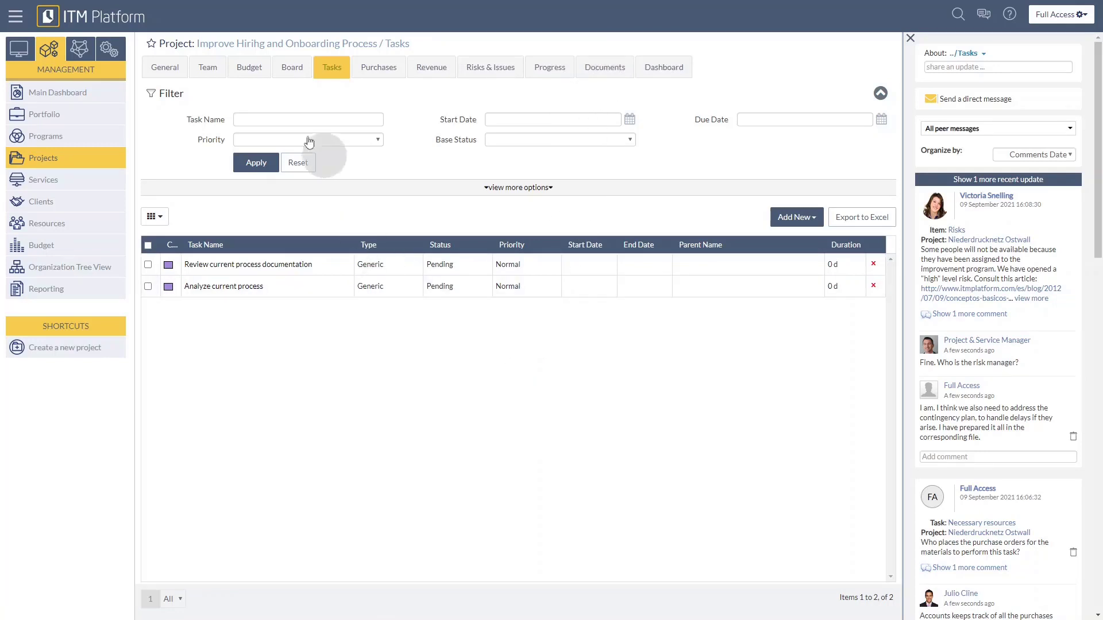
Step: On the board, move the "Review current process documentation" card to Work In Progress and into the Internal Work swimlane
click(290, 69)
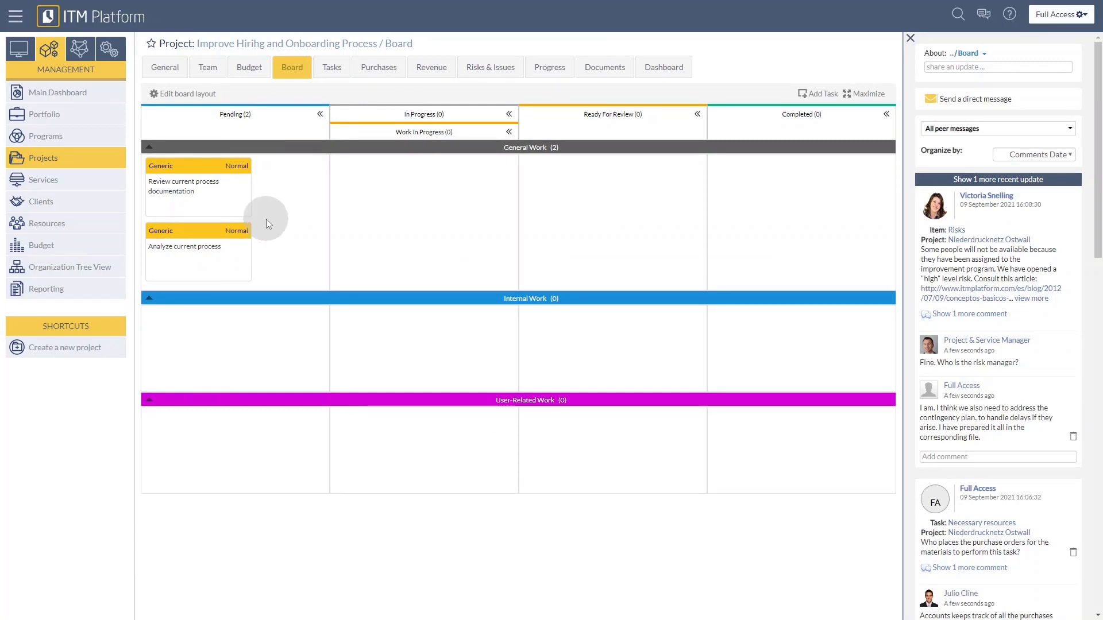
drag(247, 196, 370, 292)
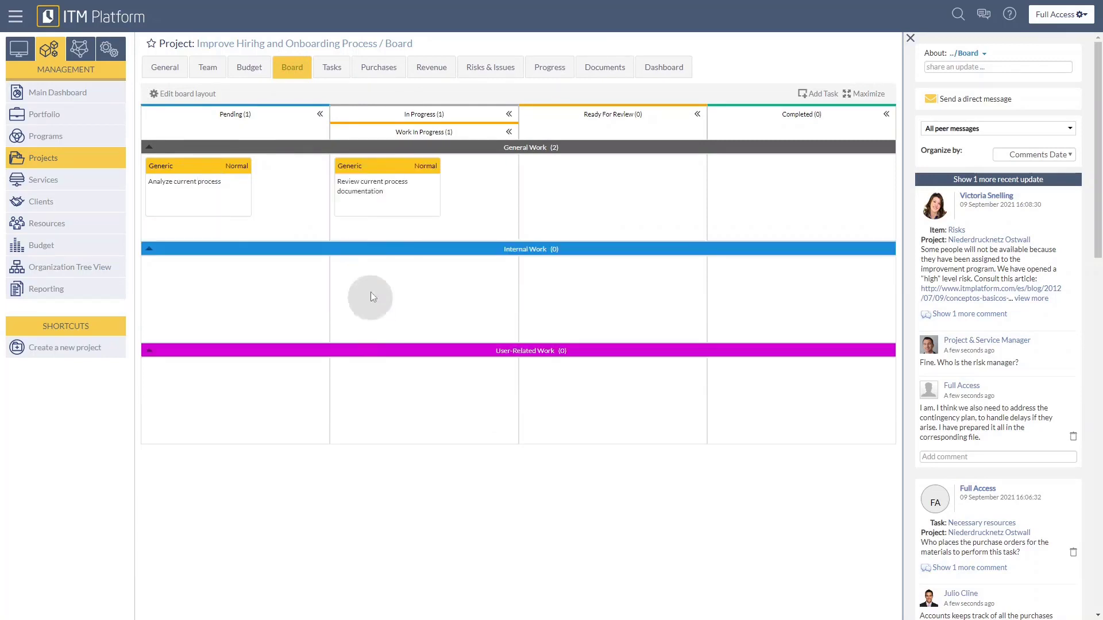
drag(365, 165, 365, 272)
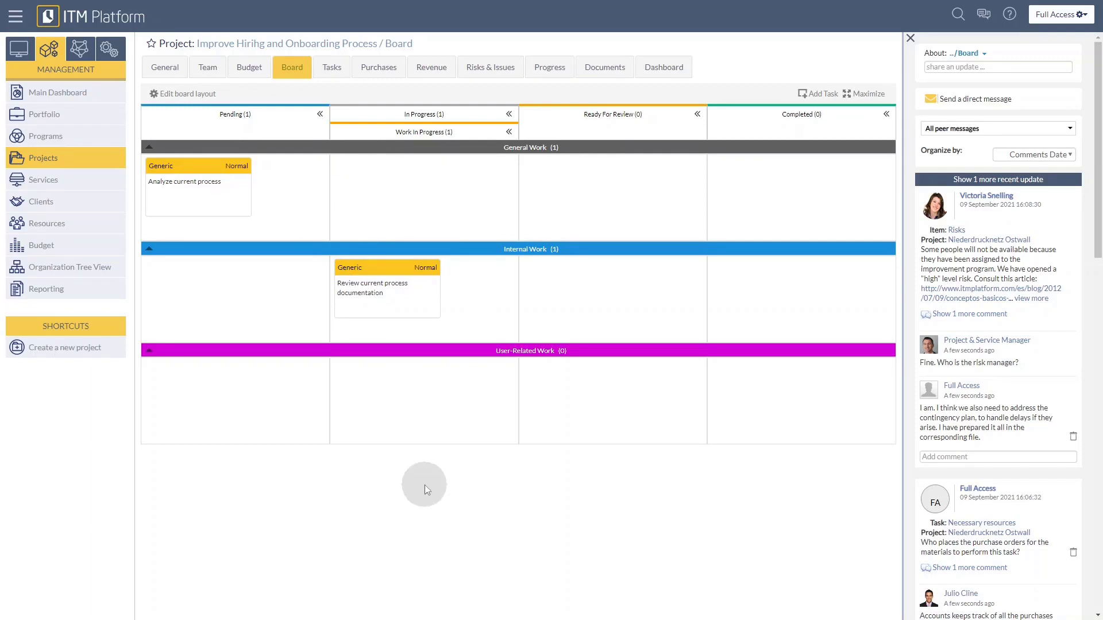
Step: Examine the "Review current process documentation" task's dates, custom fields, team, event log and documents, and close its details
click(368, 287)
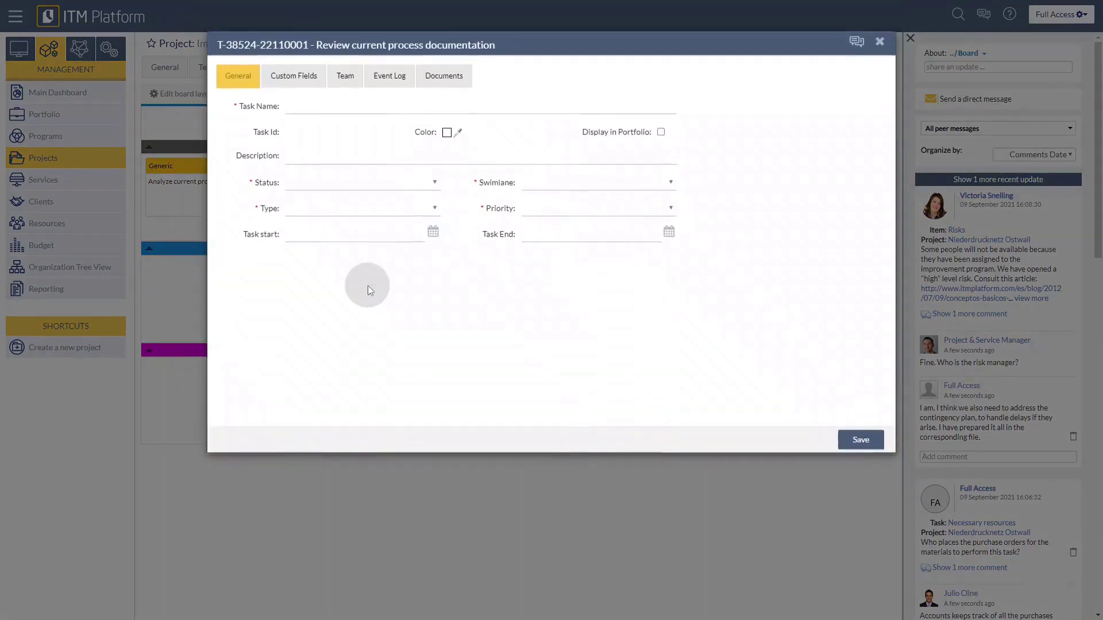
click(335, 238)
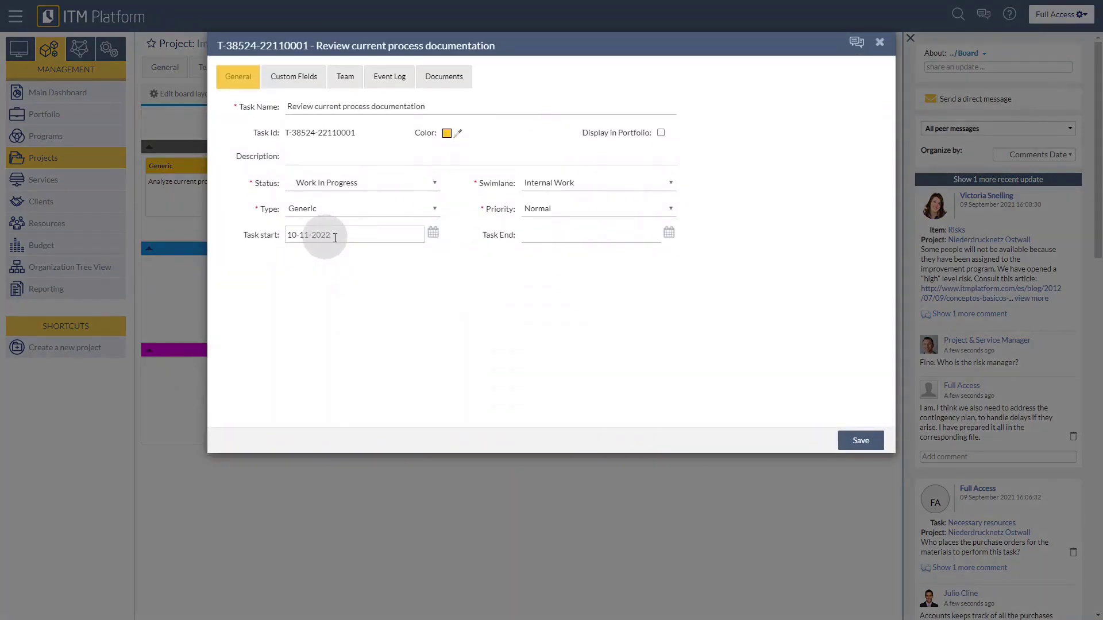
click(575, 237)
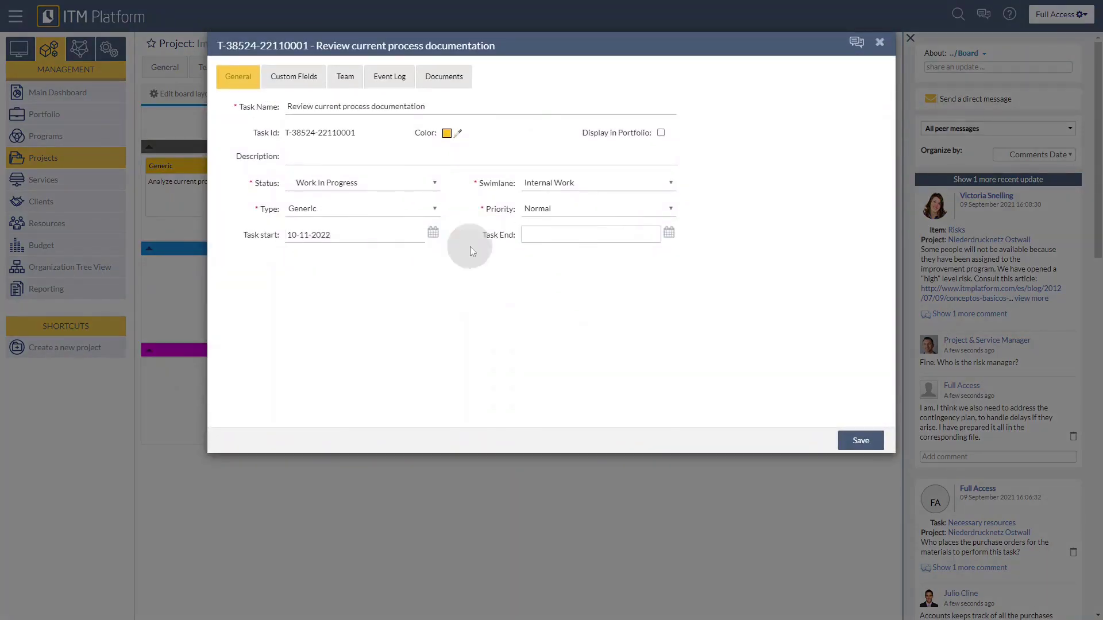
click(320, 235)
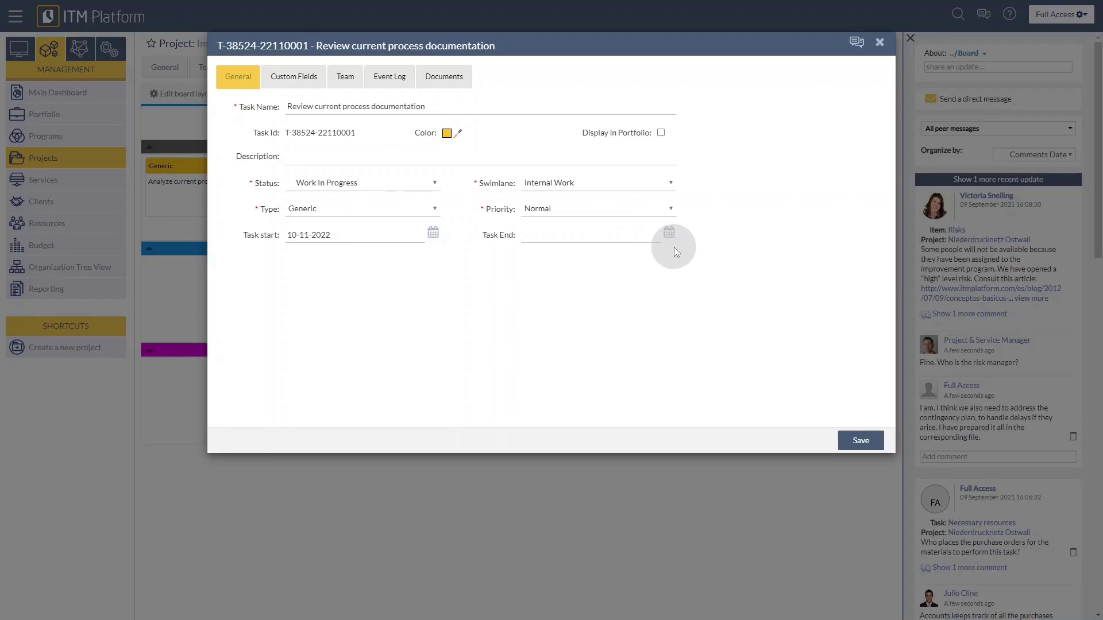
click(298, 84)
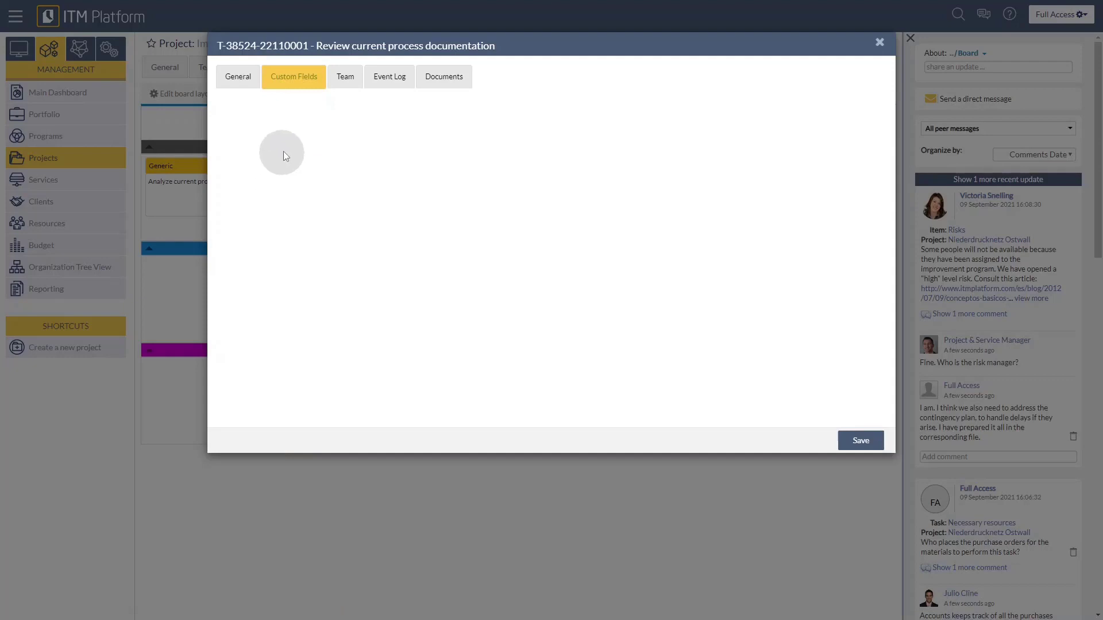
click(345, 88)
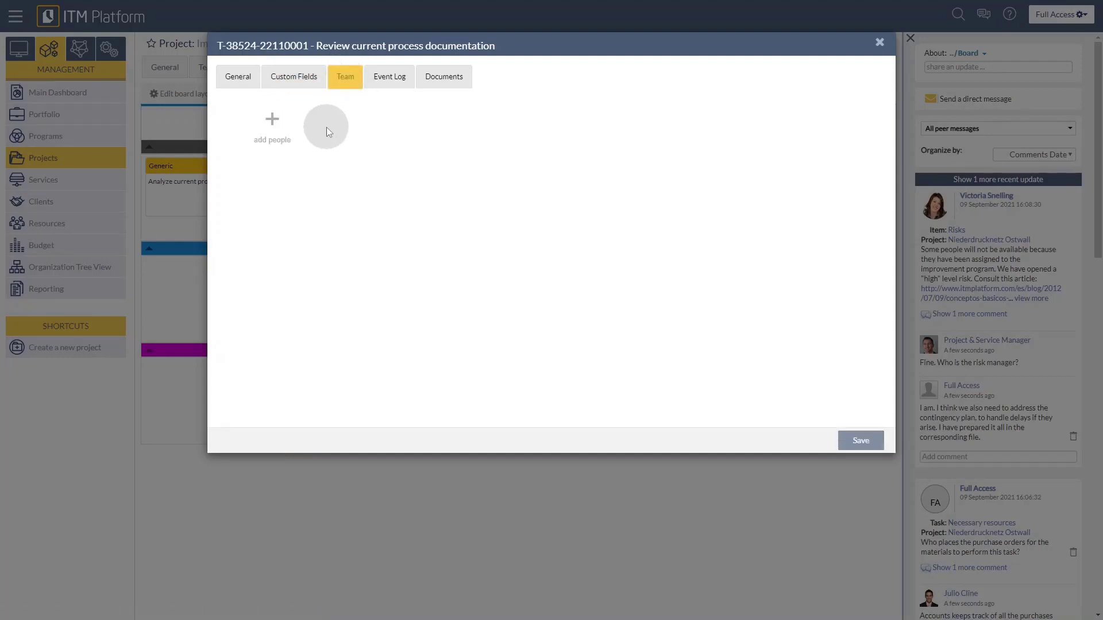
click(381, 84)
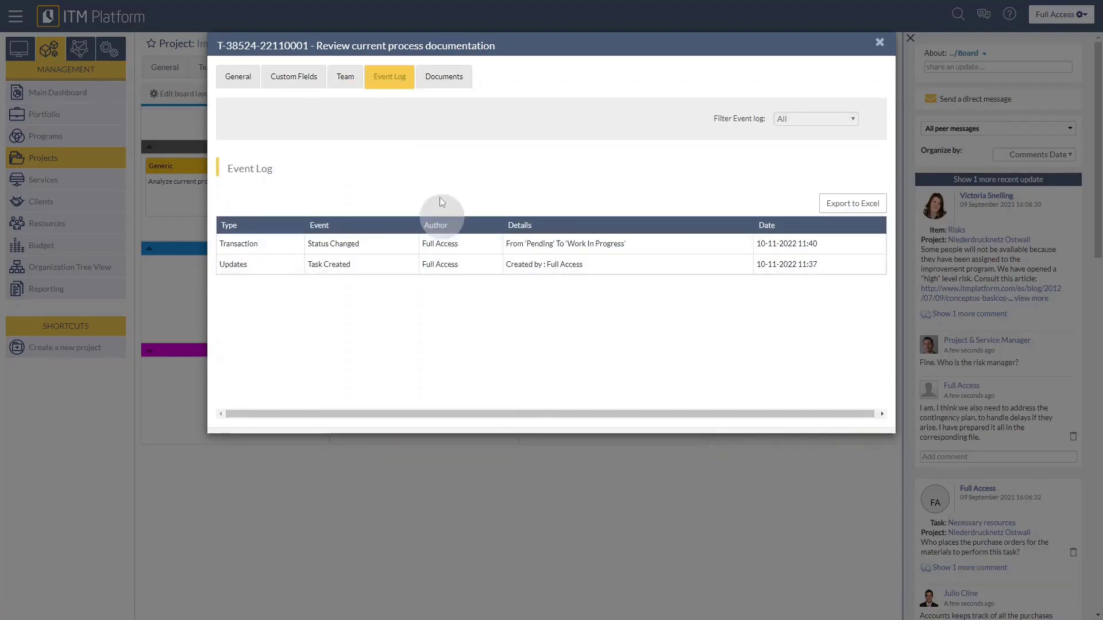
click(442, 86)
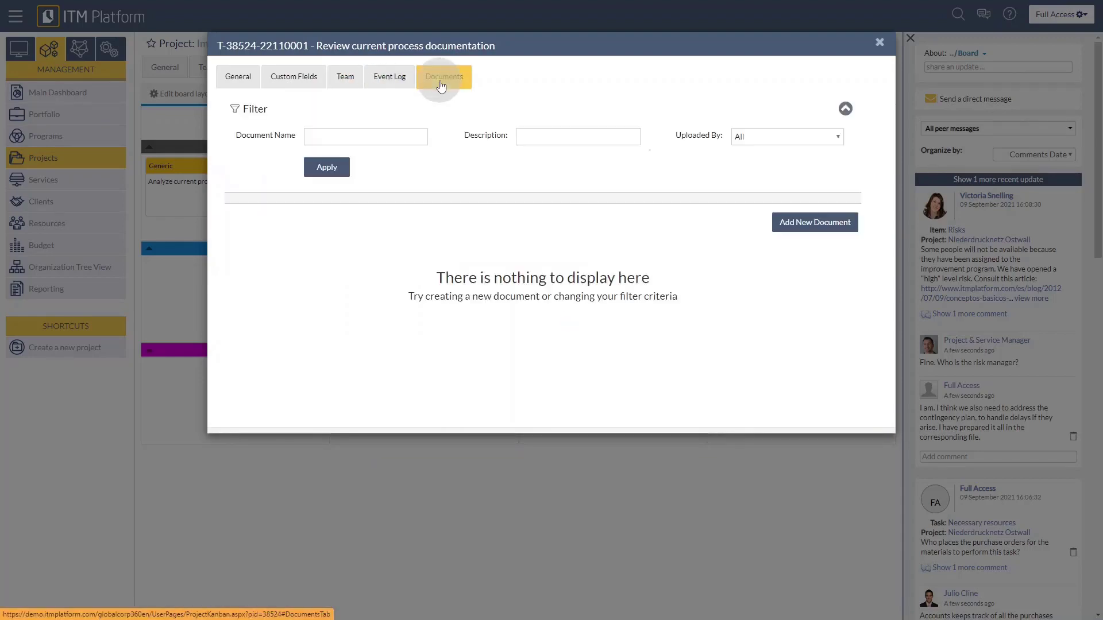
click(878, 44)
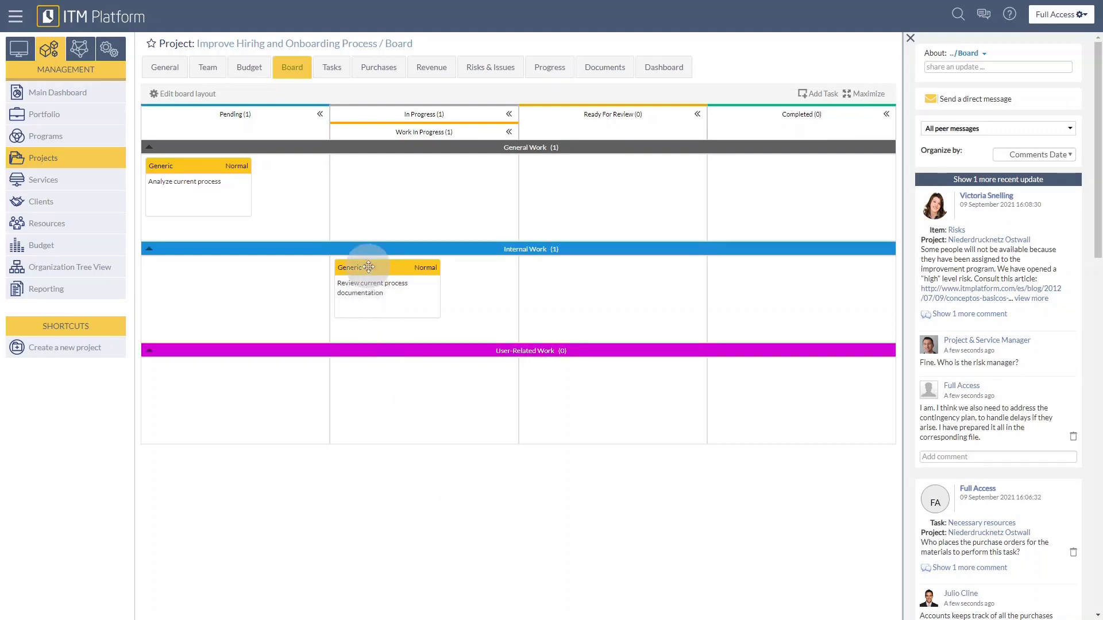
Step: Move the "Review current process documentation" card into the User-Related Work swimlane, keeping it in Work In Progress
drag(368, 268, 382, 378)
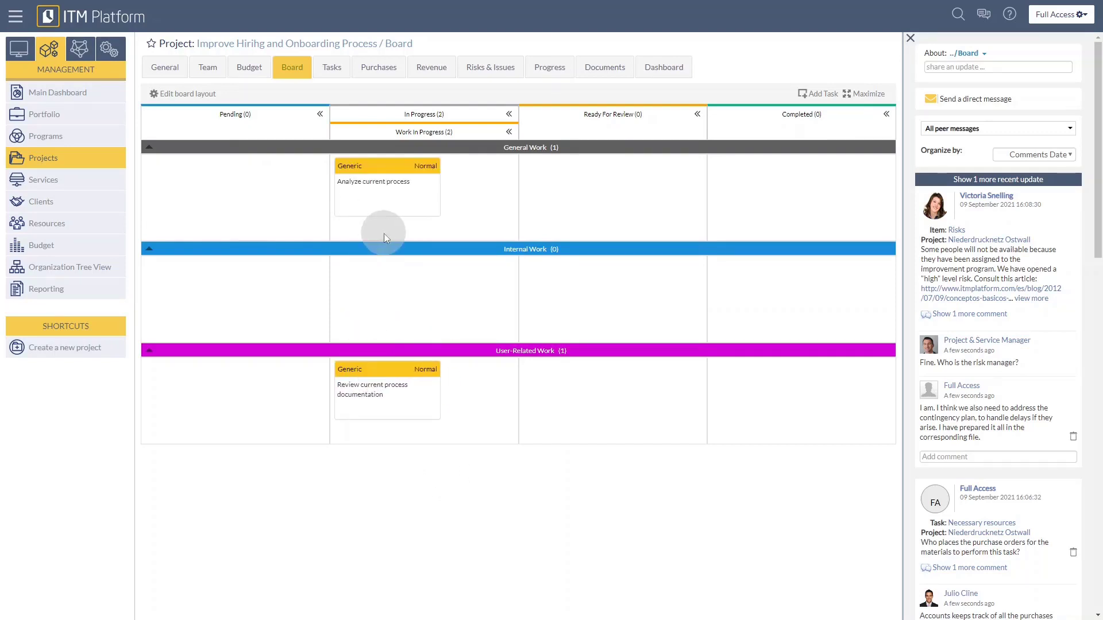